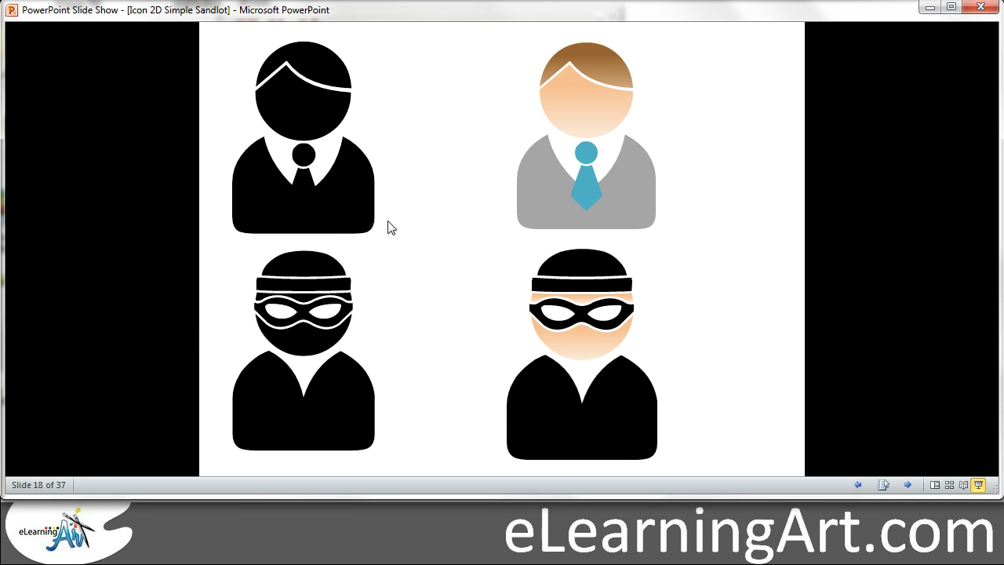
End the slide show from its right-click menu to return to slide 18 in Normal view.
{"action": "right_click", "coordinate": [463, 174]}
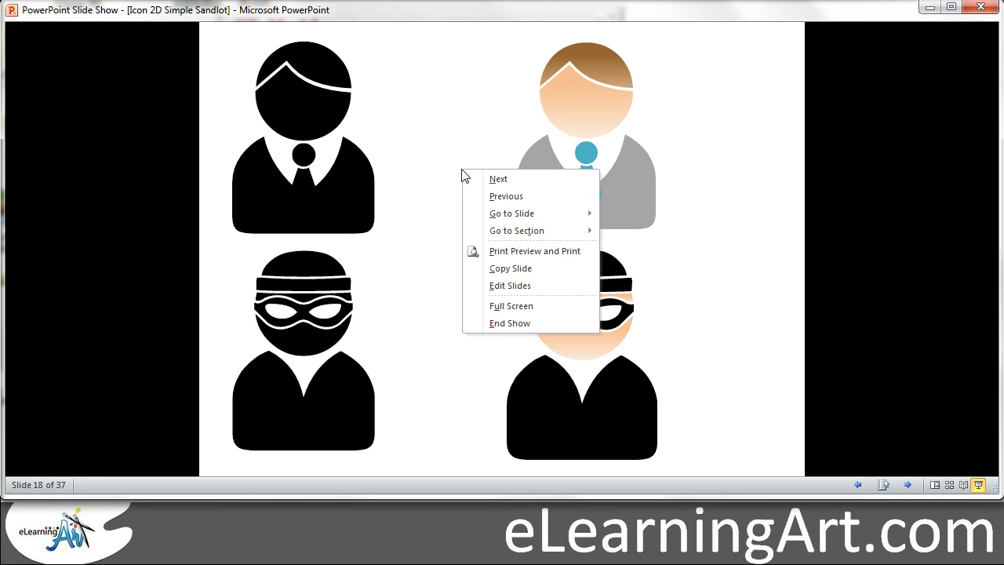
{"action": "left_click", "coordinate": [518, 321]}
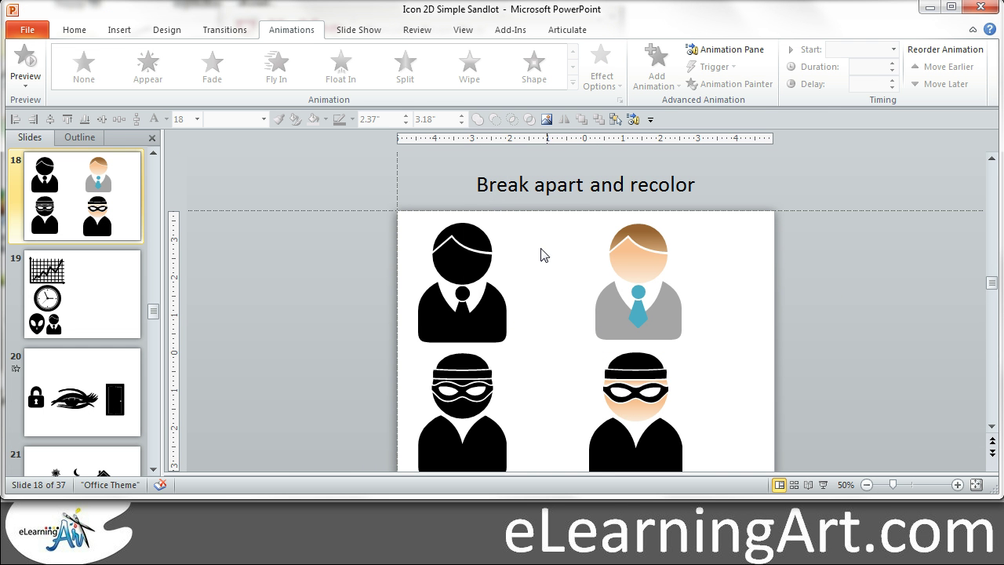
Drag the two coloured person icons onto the grey pasteboard right of the slide, then select the black businessman.
{"action": "left_click", "coordinate": [992, 426]}
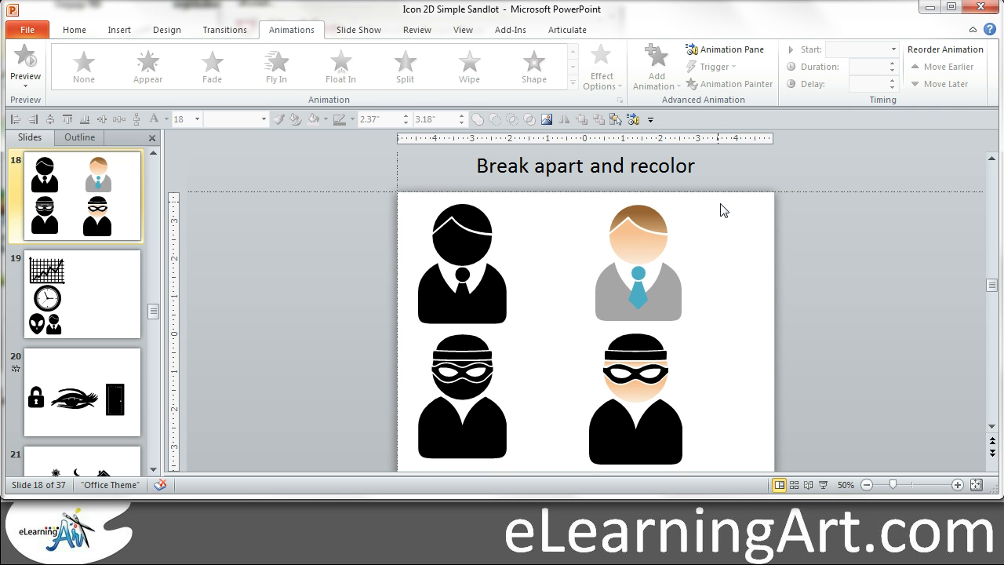
{"action": "mouse_move", "coordinate": [722, 210]}
{"action": "left_mouse_down"}
{"action": "mouse_move", "coordinate": [587, 385]}
{"action": "mouse_move", "coordinate": [575, 517]}
{"action": "left_mouse_up"}
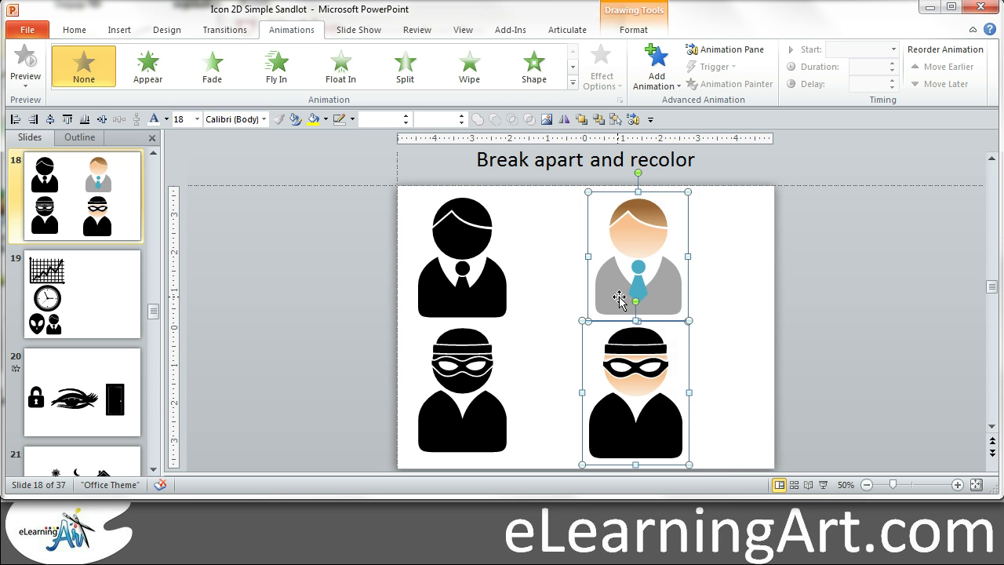
{"action": "left_click_drag", "start_coordinate": [619, 299], "coordinate": [869, 291]}
{"action": "left_click", "coordinate": [329, 265]}
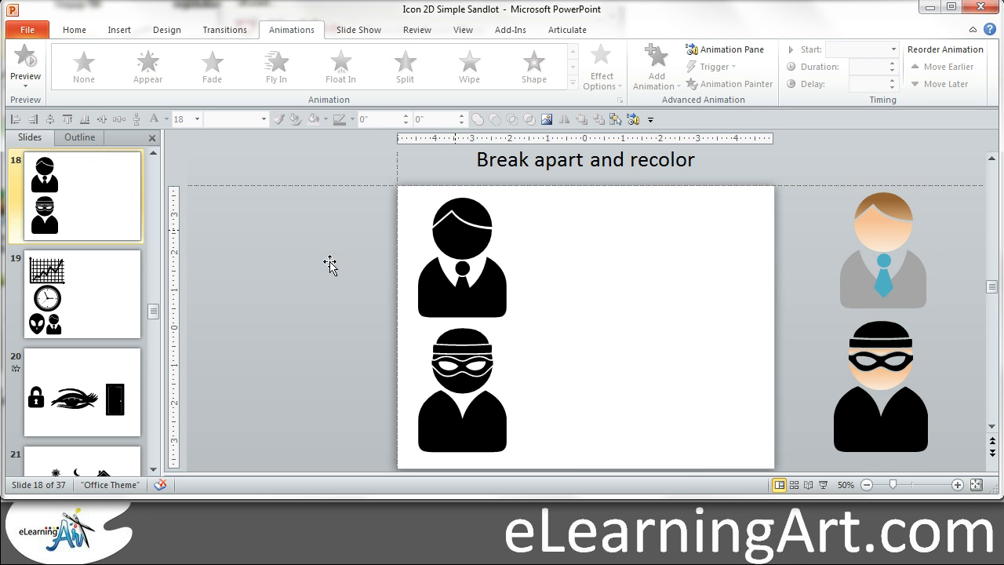
{"action": "left_click", "coordinate": [457, 230]}
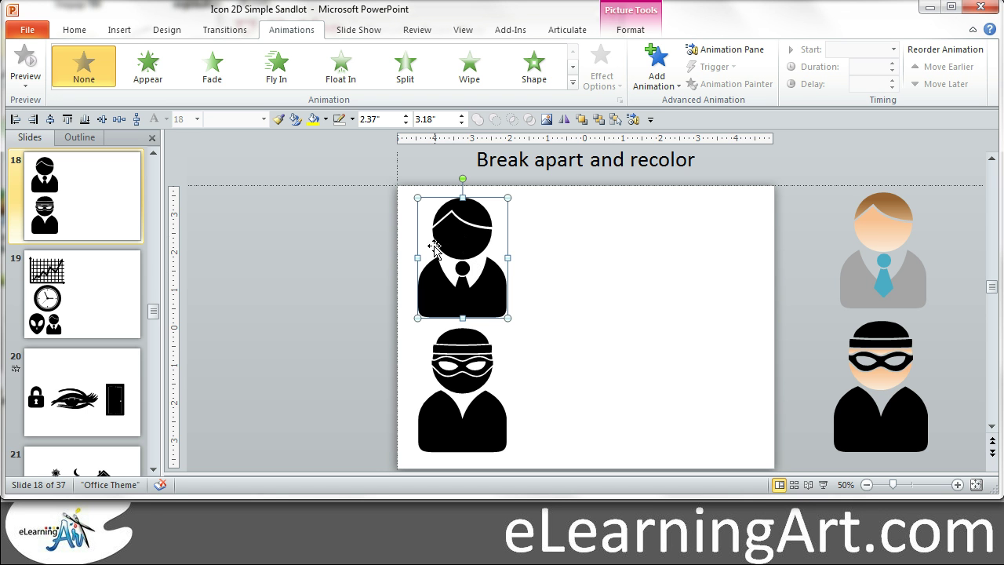
Duplicate the businessman to the right, convert the copy to a drawing object, and ungroup it twice.
{"action": "left_click_drag", "start_coordinate": [459, 240], "coordinate": [614, 239]}
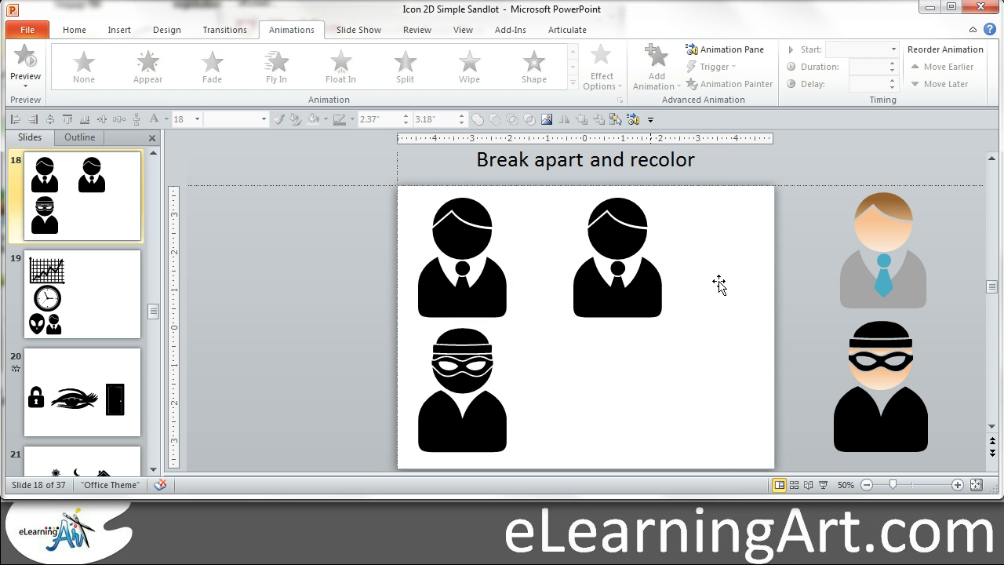
{"action": "right_click", "coordinate": [611, 226]}
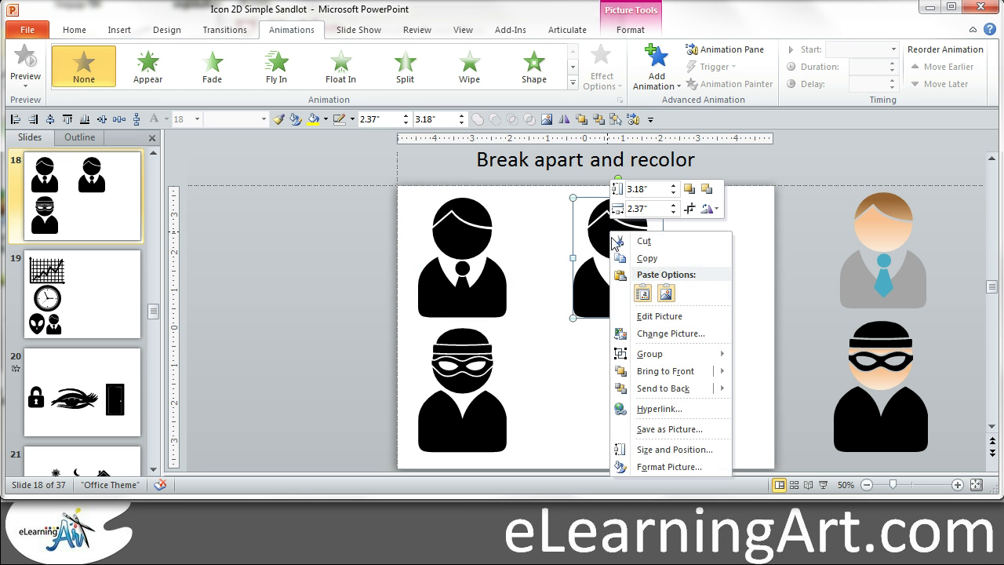
{"action": "mouse_move", "coordinate": [697, 354]}
{"action": "left_click", "coordinate": [775, 392]}
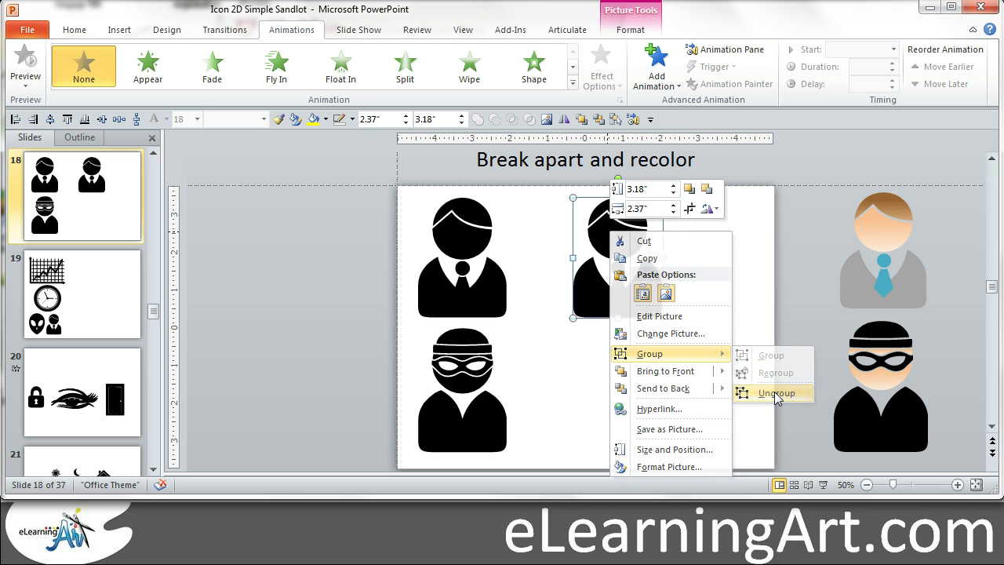
{"action": "left_click", "coordinate": [484, 329]}
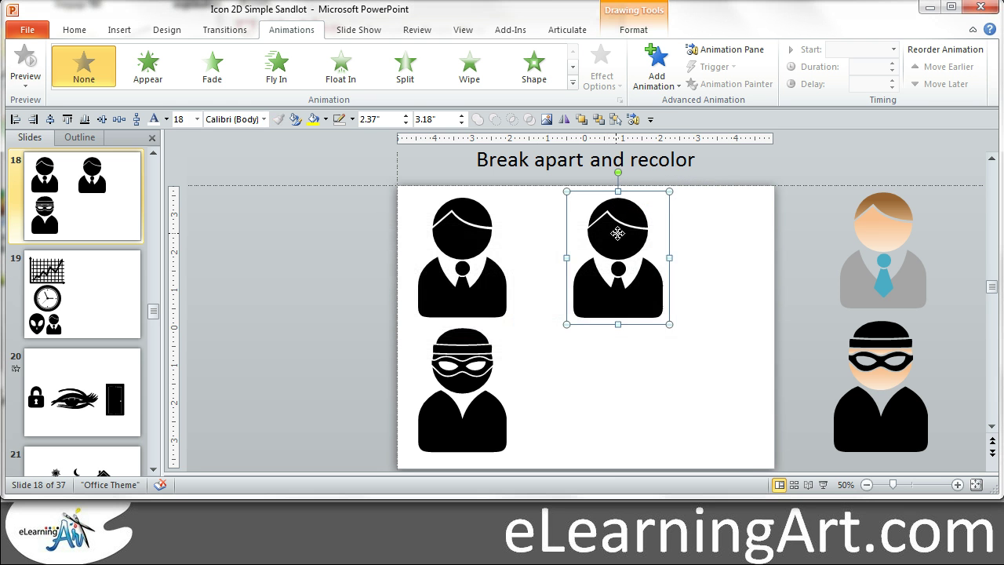
{"action": "right_click", "coordinate": [617, 233]}
{"action": "mouse_move", "coordinate": [669, 323]}
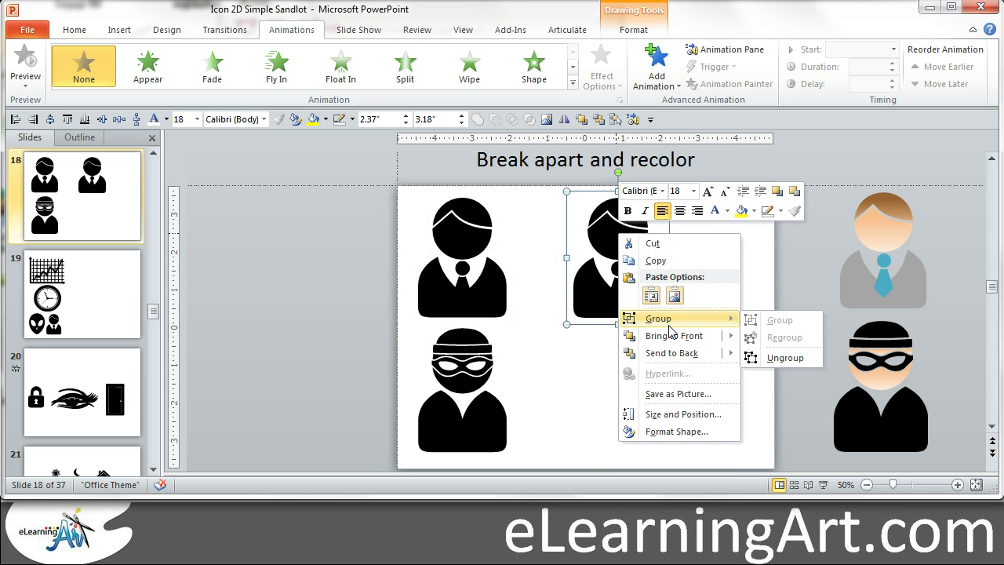
{"action": "left_click", "coordinate": [774, 360]}
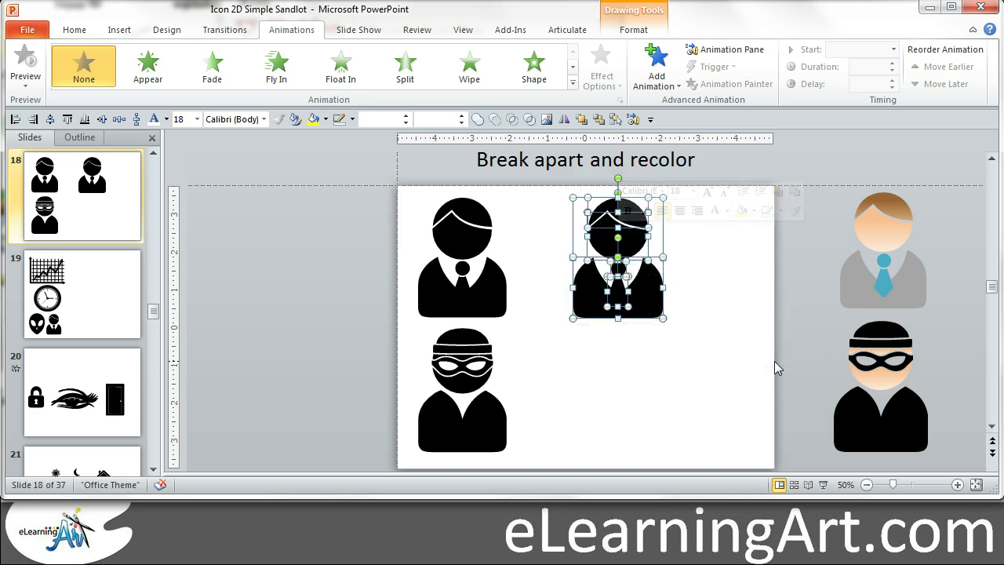
Find the white background shape behind the copy's pieces and delete it.
{"action": "left_click", "coordinate": [737, 335]}
{"action": "left_click", "coordinate": [627, 205]}
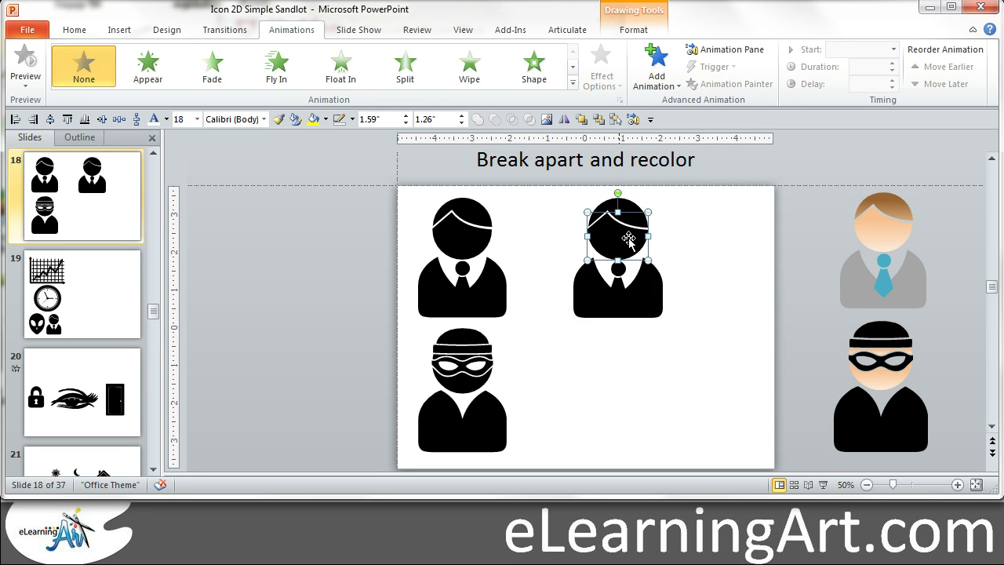
{"action": "left_click", "coordinate": [755, 323]}
{"action": "left_click", "coordinate": [646, 290]}
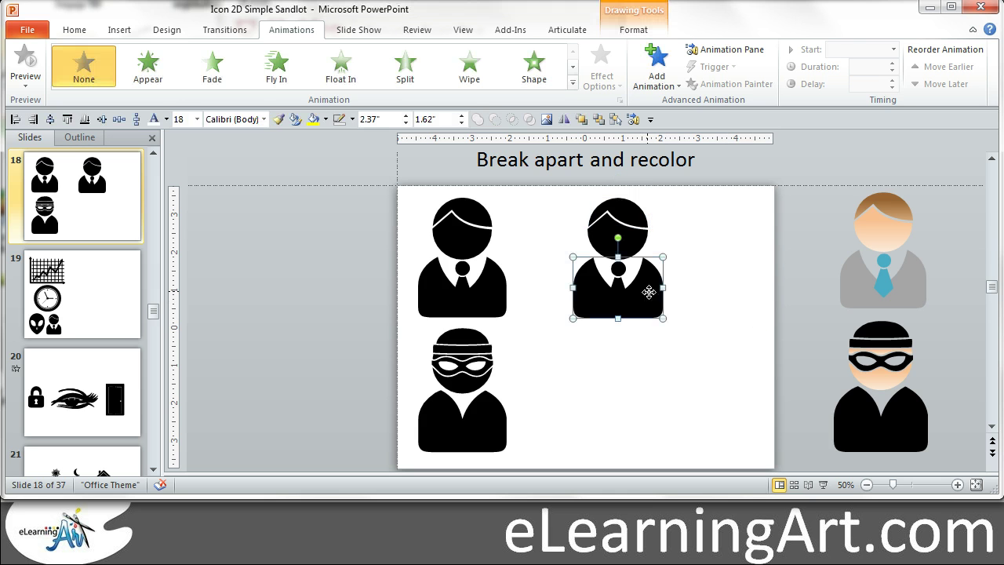
{"action": "left_click", "coordinate": [659, 245]}
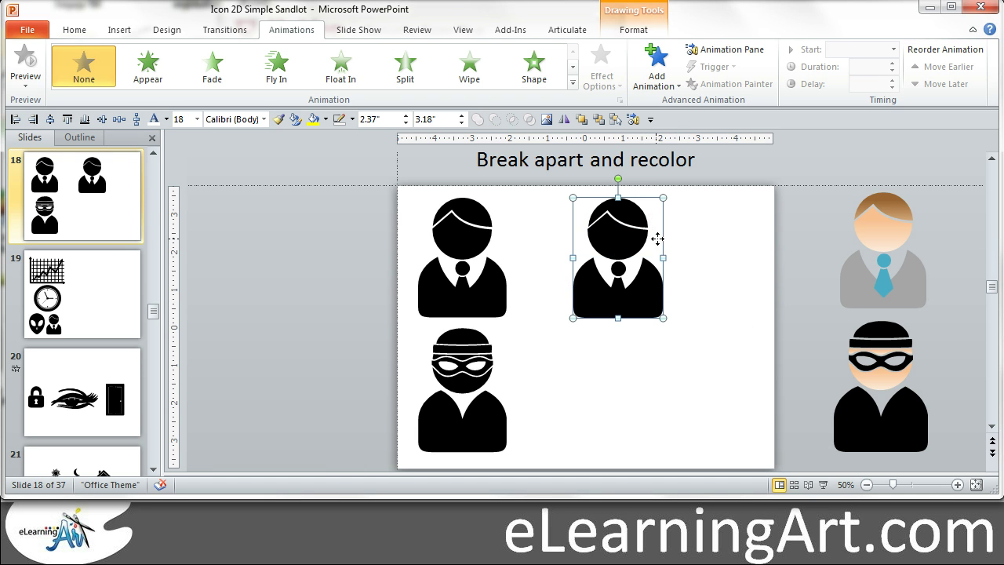
{"action": "left_click_drag", "start_coordinate": [654, 244], "coordinate": [740, 245]}
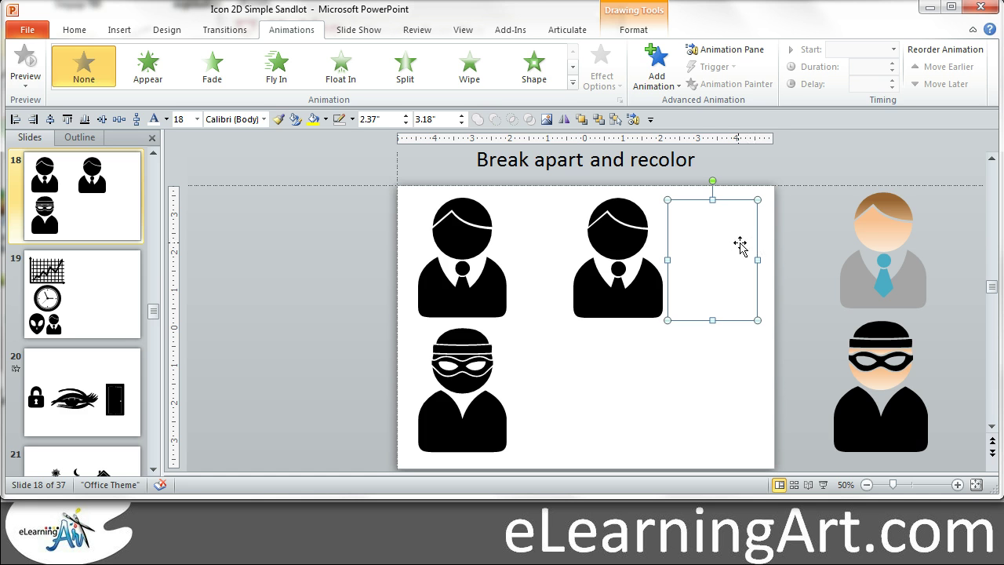
{"action": "key", "text": "Delete"}
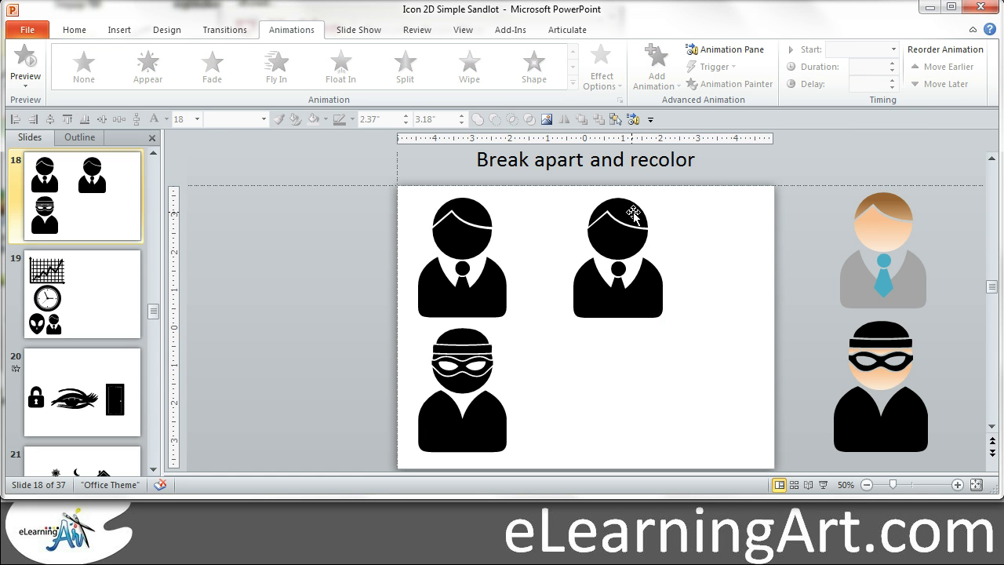
Fill the copied businessman's hair with tan.
{"action": "left_click", "coordinate": [617, 120]}
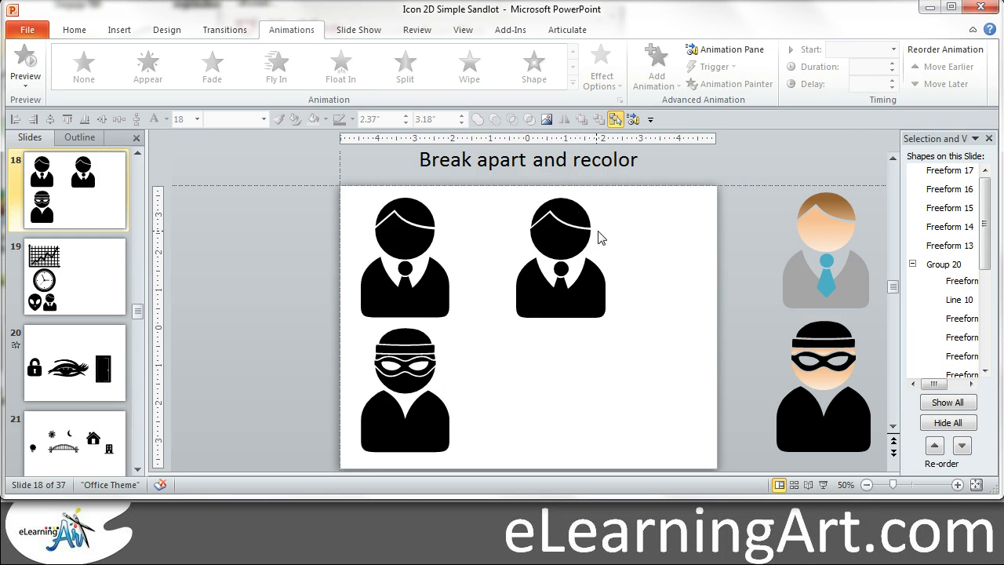
{"action": "left_click", "coordinate": [570, 215]}
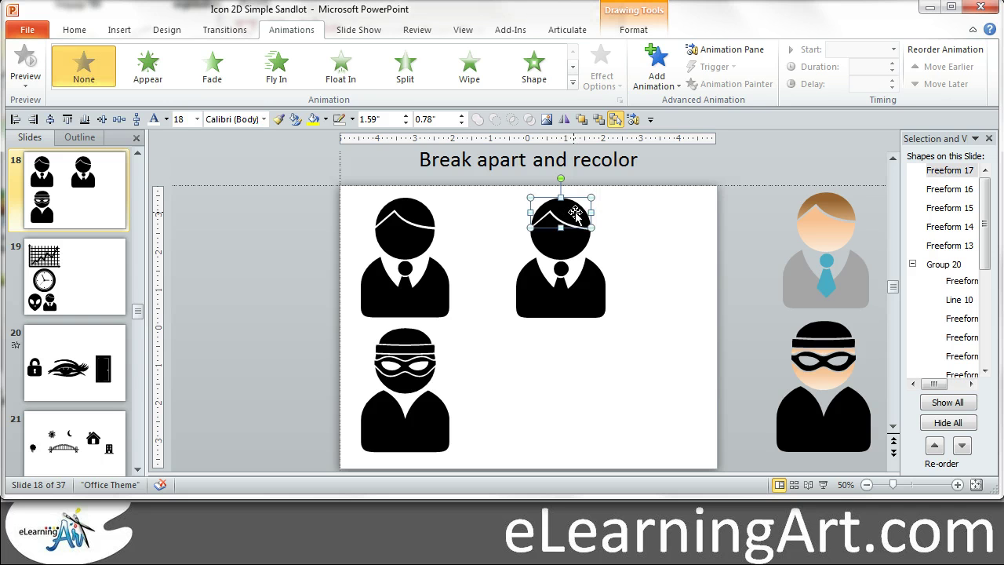
{"action": "right_click", "coordinate": [575, 211]}
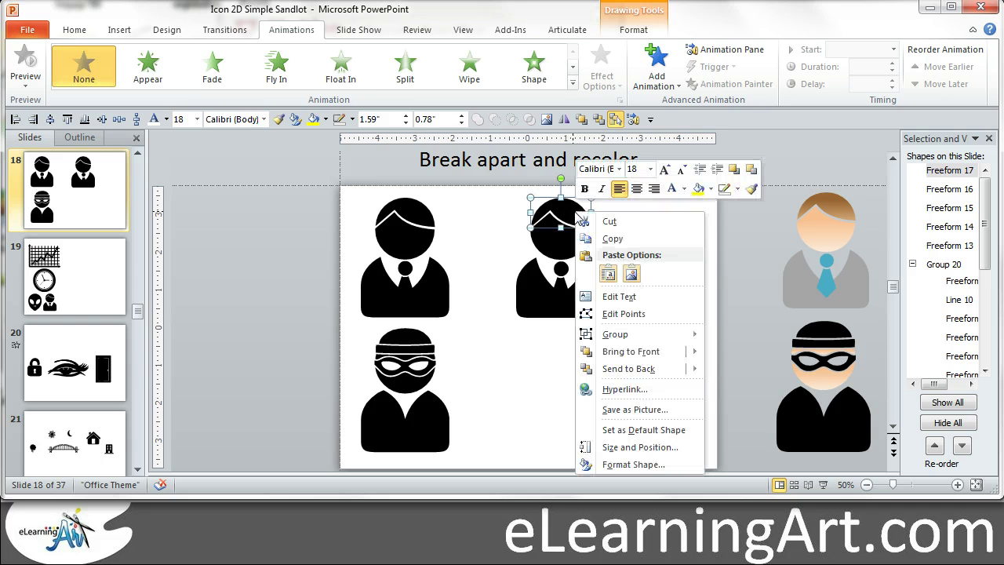
{"action": "left_click", "coordinate": [711, 190]}
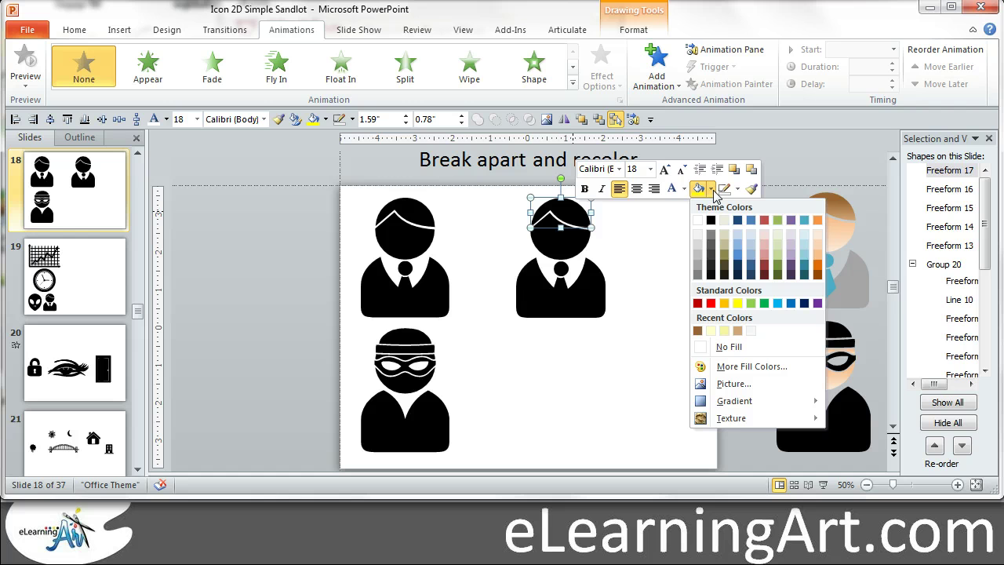
{"action": "left_click", "coordinate": [699, 333]}
Give the businessman's face a light orange skin tone.
{"action": "left_click", "coordinate": [570, 251]}
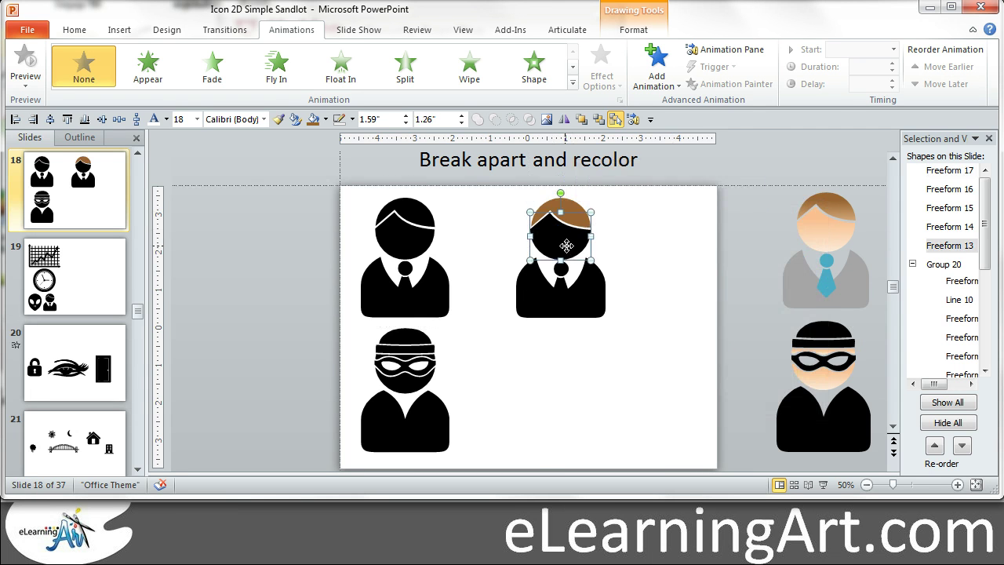
{"action": "right_click", "coordinate": [570, 251]}
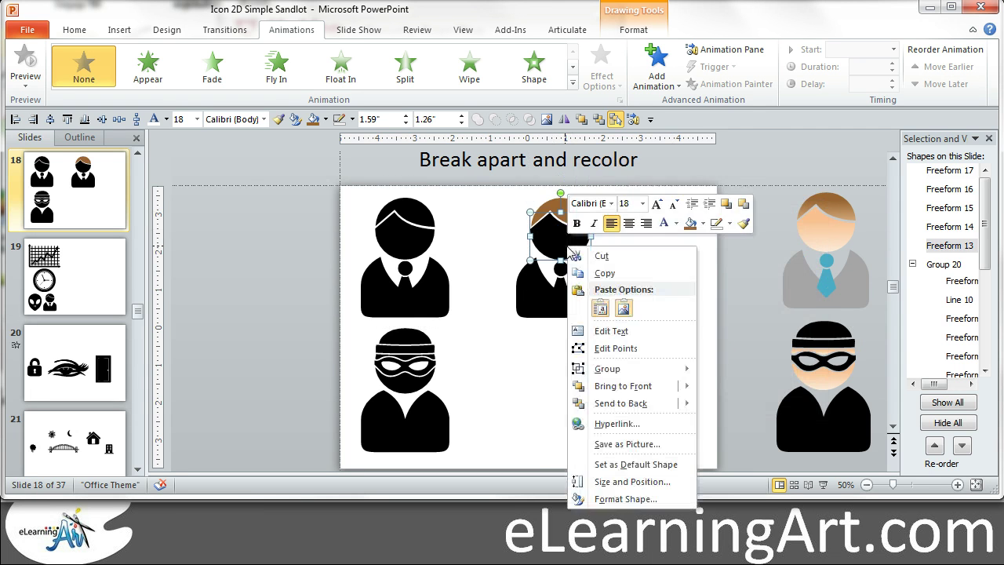
{"action": "left_click", "coordinate": [703, 224]}
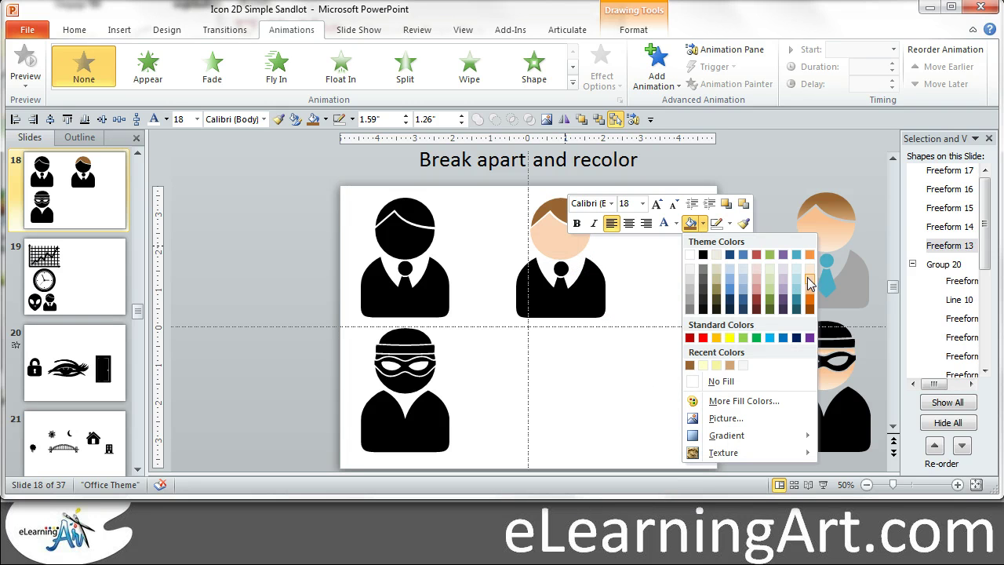
{"action": "left_click", "coordinate": [810, 284]}
{"action": "left_click", "coordinate": [687, 284]}
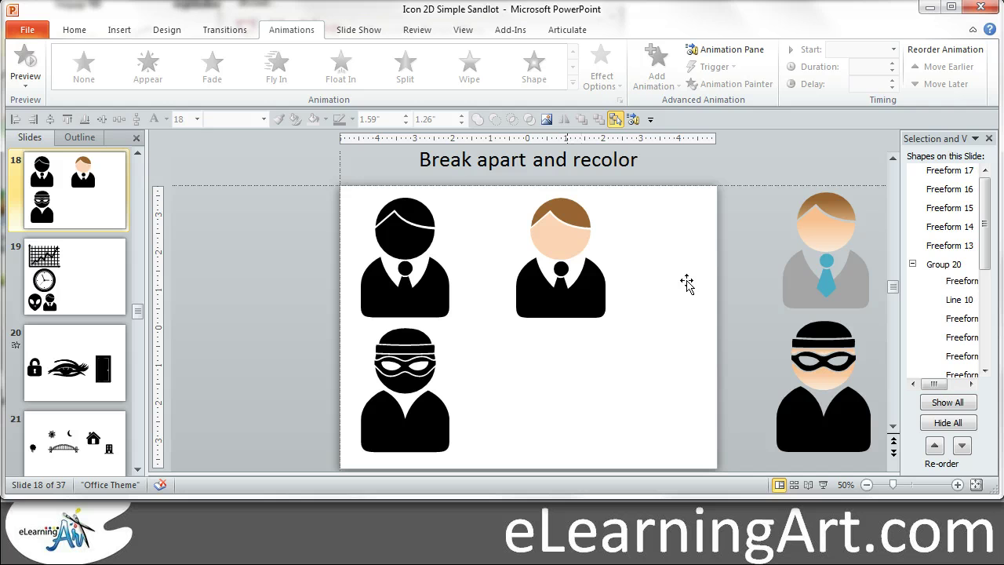
Colour the tie knot and tie body dark blue.
{"action": "left_click", "coordinate": [561, 270]}
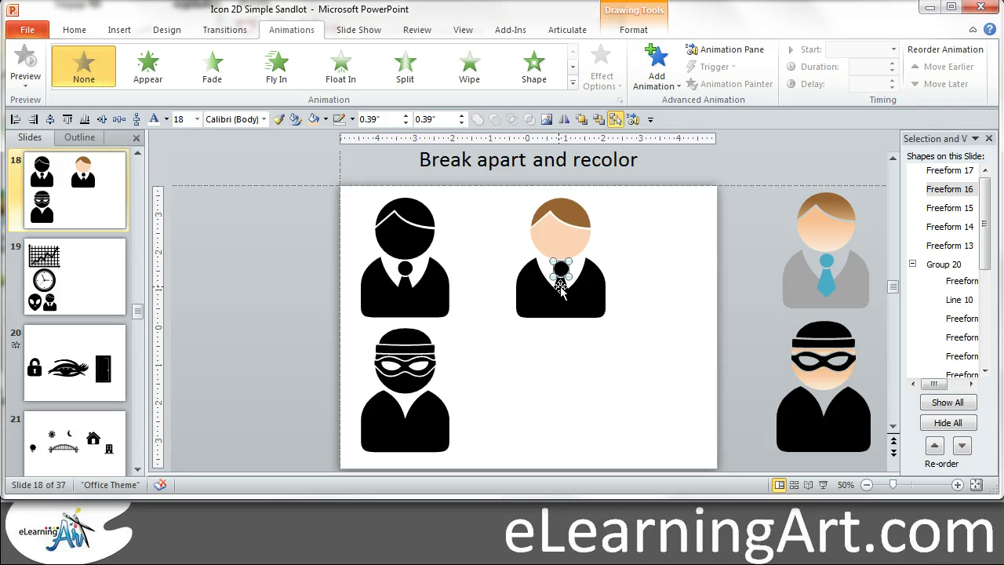
{"action": "left_click", "coordinate": [561, 288], "text": "shift"}
{"action": "right_click", "coordinate": [562, 289]}
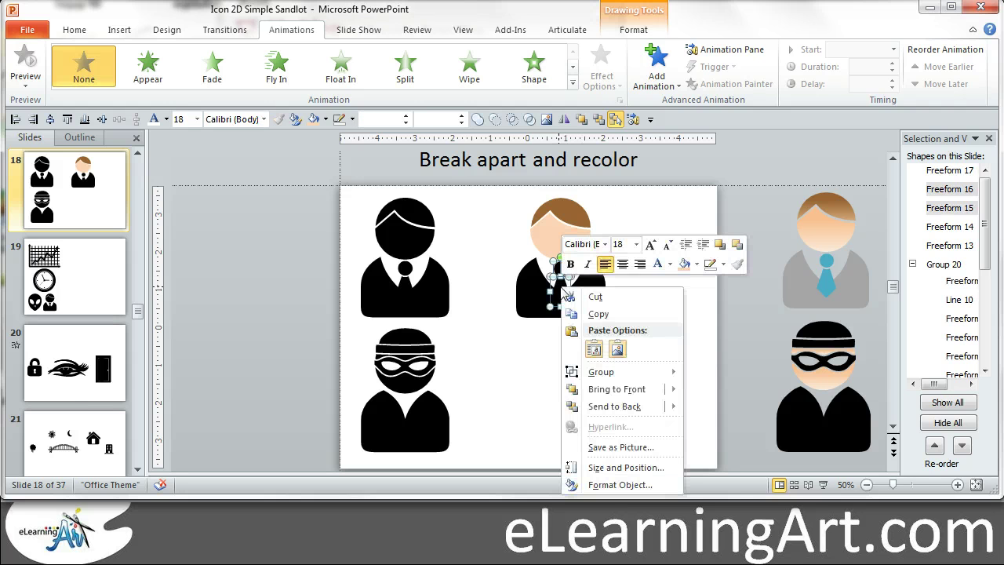
{"action": "left_click", "coordinate": [697, 265]}
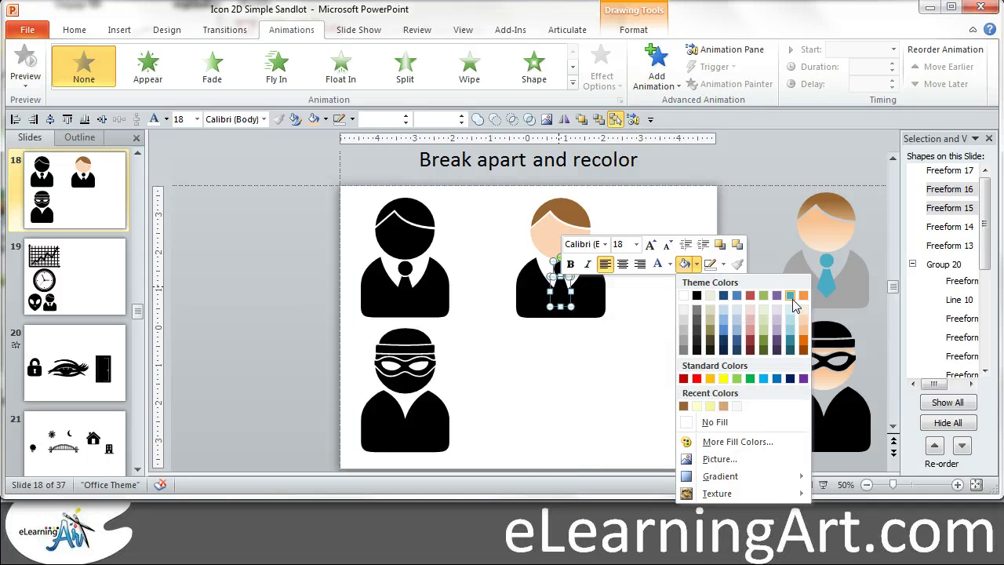
{"action": "left_click", "coordinate": [724, 296]}
{"action": "left_click", "coordinate": [668, 310]}
Fill the businessman's jacket with Yellow from Standard Colors.
{"action": "left_click", "coordinate": [531, 291]}
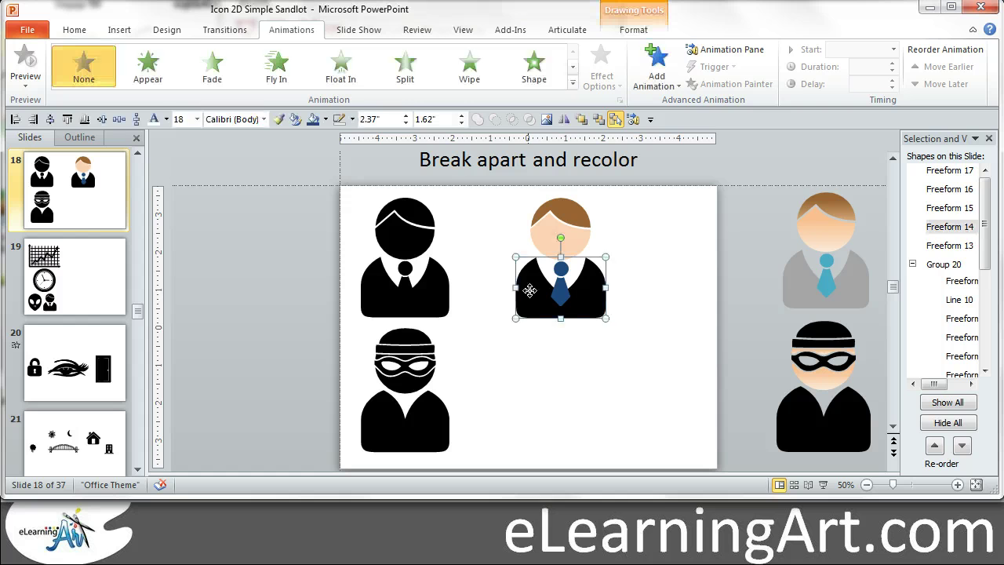
{"action": "right_click", "coordinate": [531, 291]}
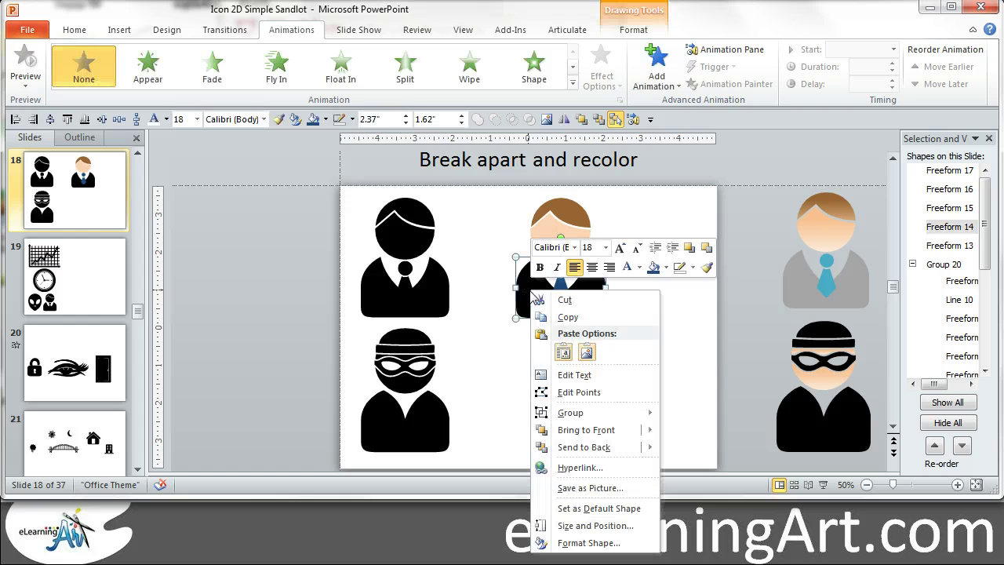
{"action": "left_click", "coordinate": [665, 267]}
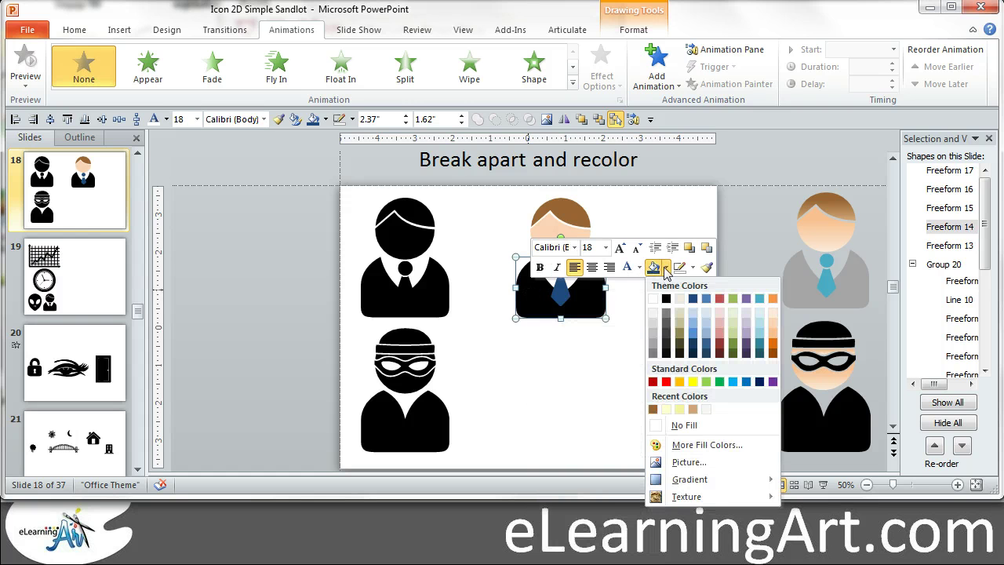
{"action": "left_click", "coordinate": [694, 384]}
{"action": "left_click", "coordinate": [673, 314]}
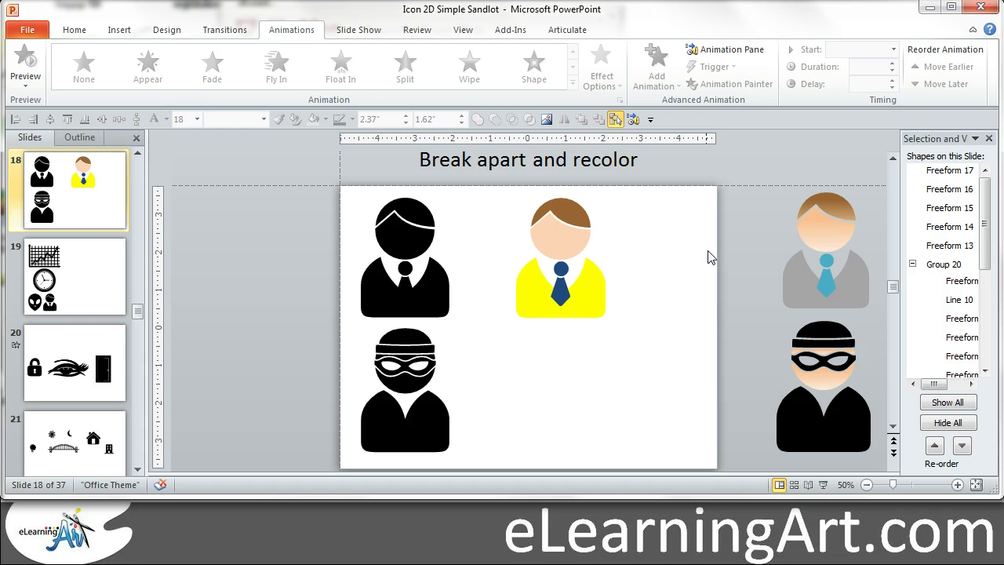
Switch the businessman's face to a gradient fill in the Format Shape pane.
{"action": "left_click", "coordinate": [548, 228]}
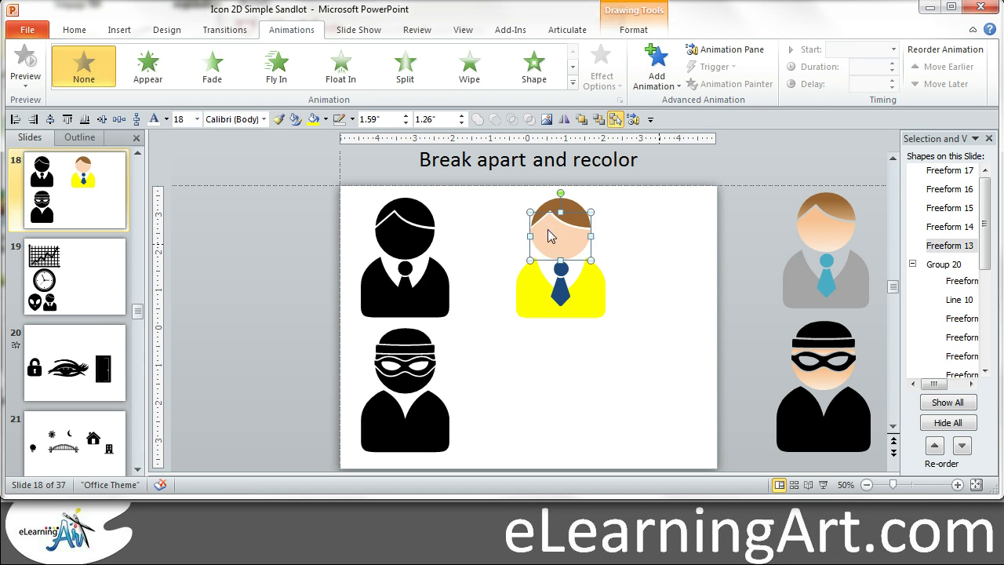
{"action": "left_click", "coordinate": [672, 246]}
{"action": "left_click", "coordinate": [565, 246]}
{"action": "right_click", "coordinate": [565, 246]}
{"action": "left_click", "coordinate": [625, 493]}
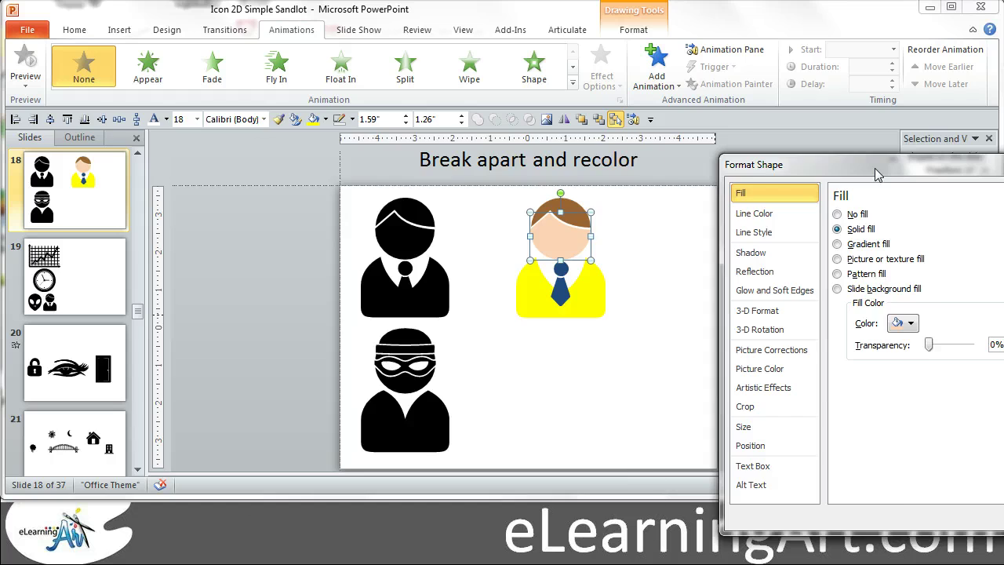
{"action": "left_click_drag", "start_coordinate": [874, 168], "coordinate": [228, 116]}
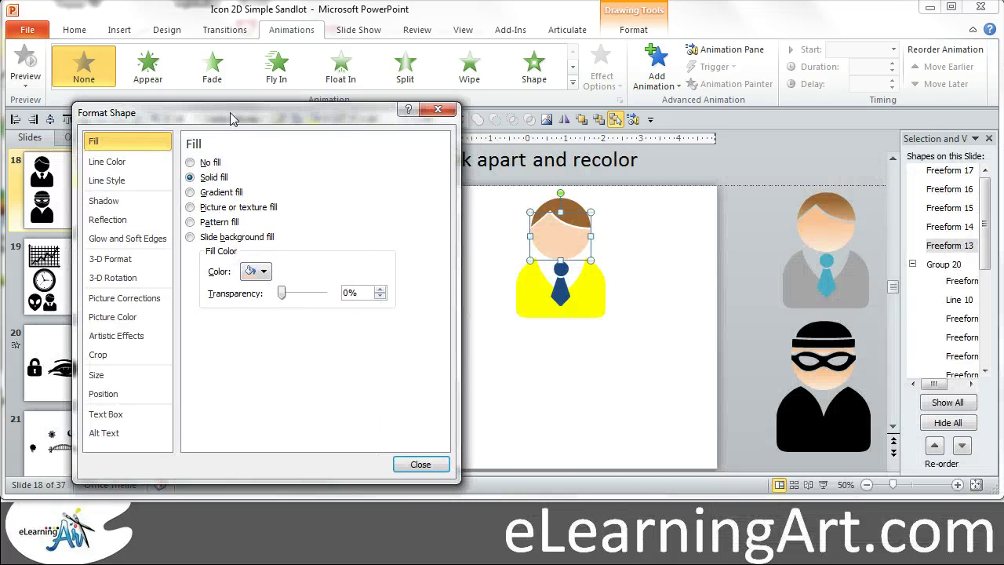
{"action": "left_click", "coordinate": [191, 193]}
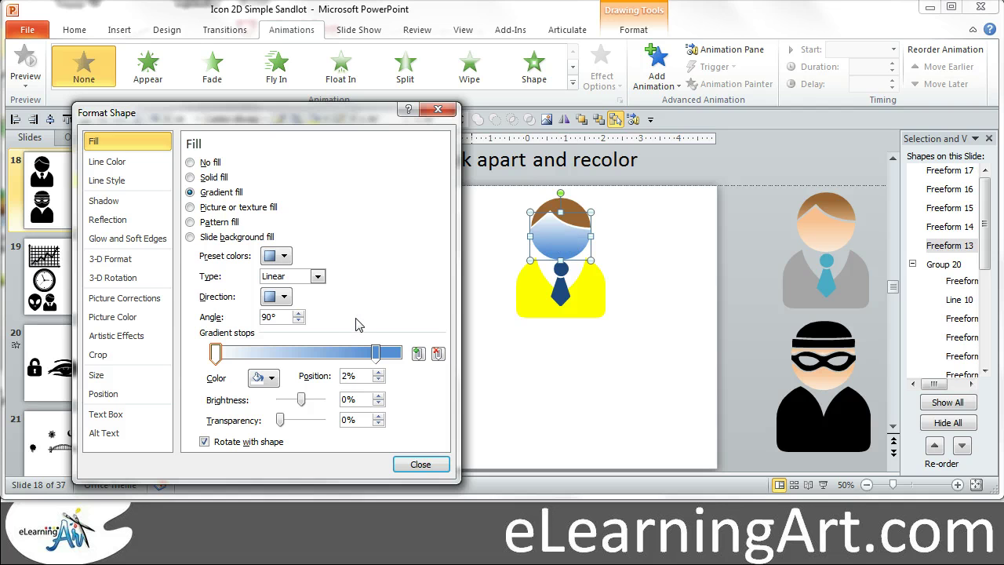
Set the face gradient's 87% stop to light orange and its 2% stop to pale orange.
{"action": "left_click", "coordinate": [376, 354]}
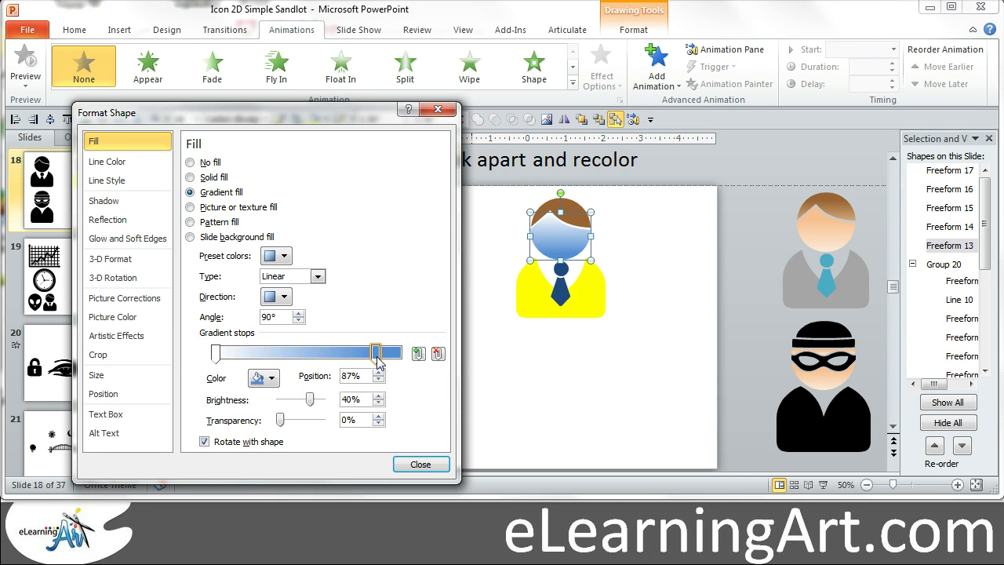
{"action": "left_click", "coordinate": [272, 378]}
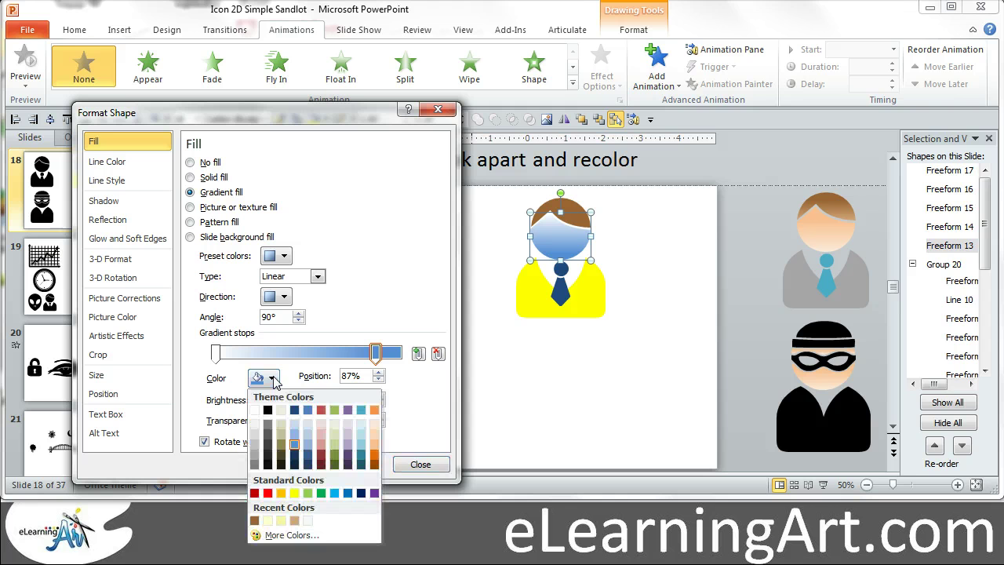
{"action": "left_click", "coordinate": [374, 434]}
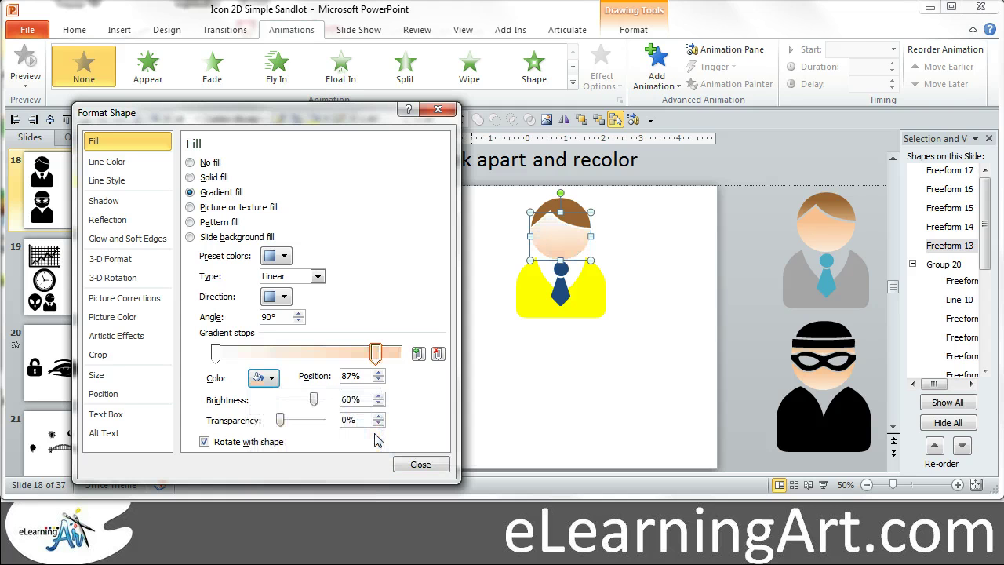
{"action": "left_click", "coordinate": [216, 354]}
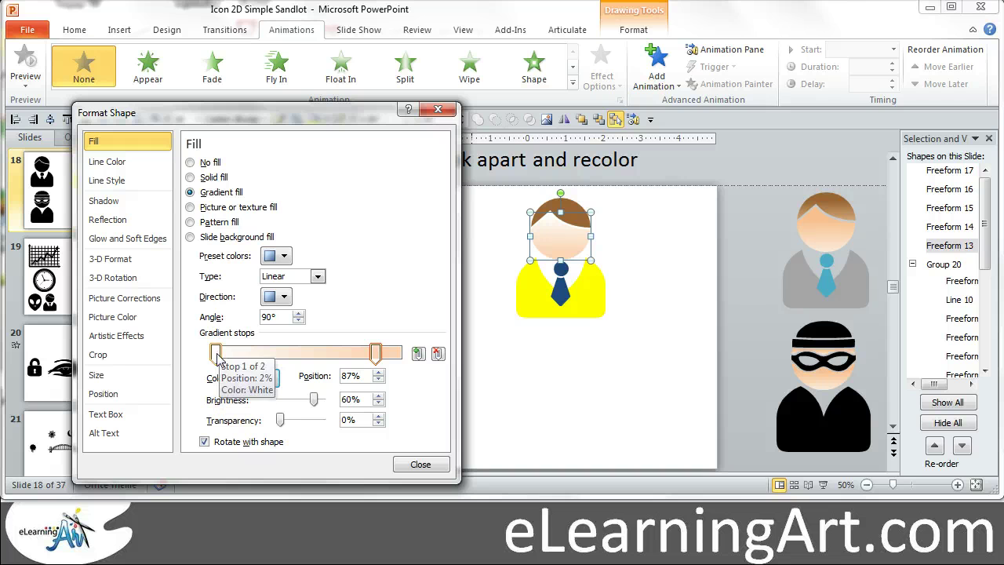
{"action": "left_click", "coordinate": [274, 379]}
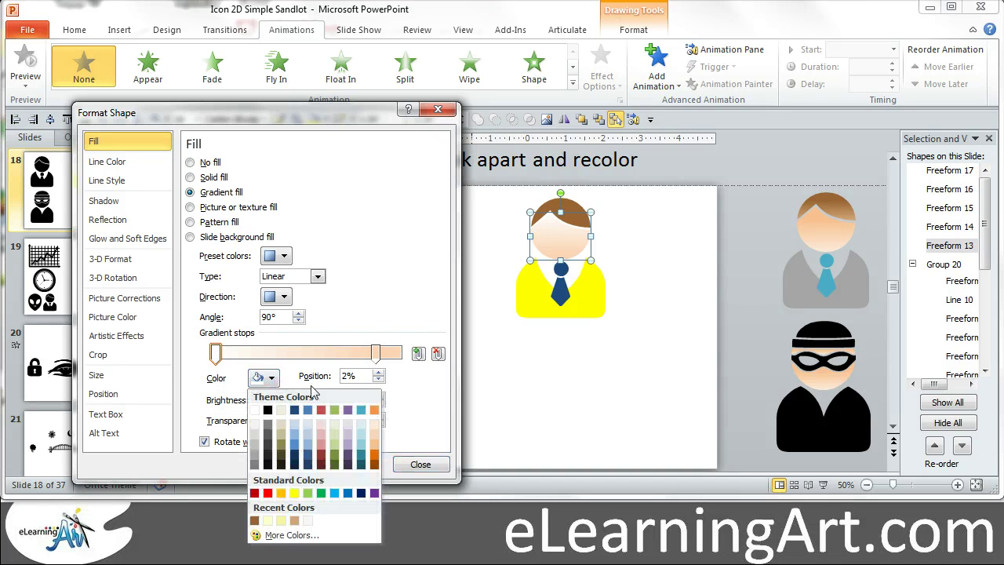
{"action": "left_click", "coordinate": [375, 425]}
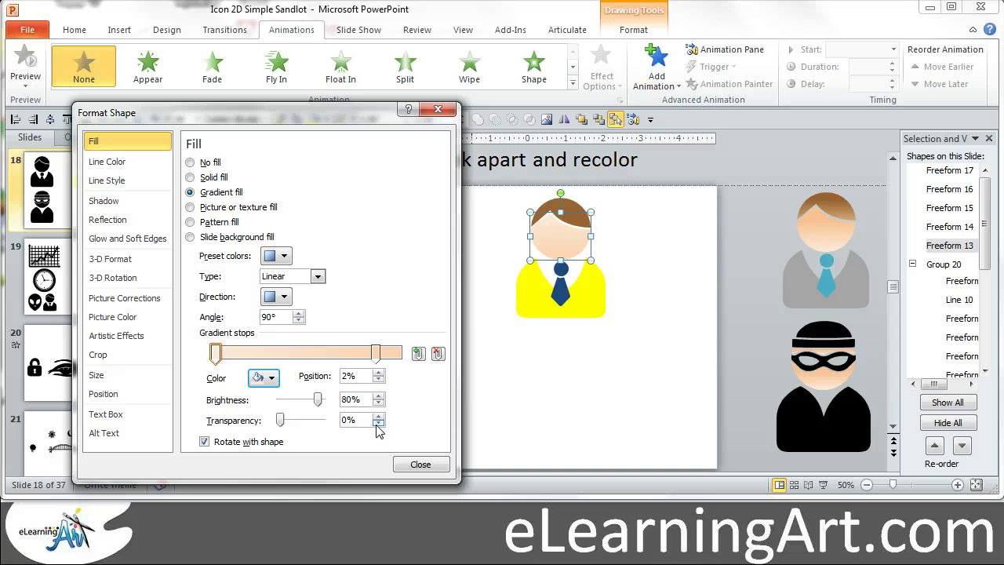
Darken the 87% stop's orange and move the lighter stop to about 20%.
{"action": "left_click", "coordinate": [375, 353]}
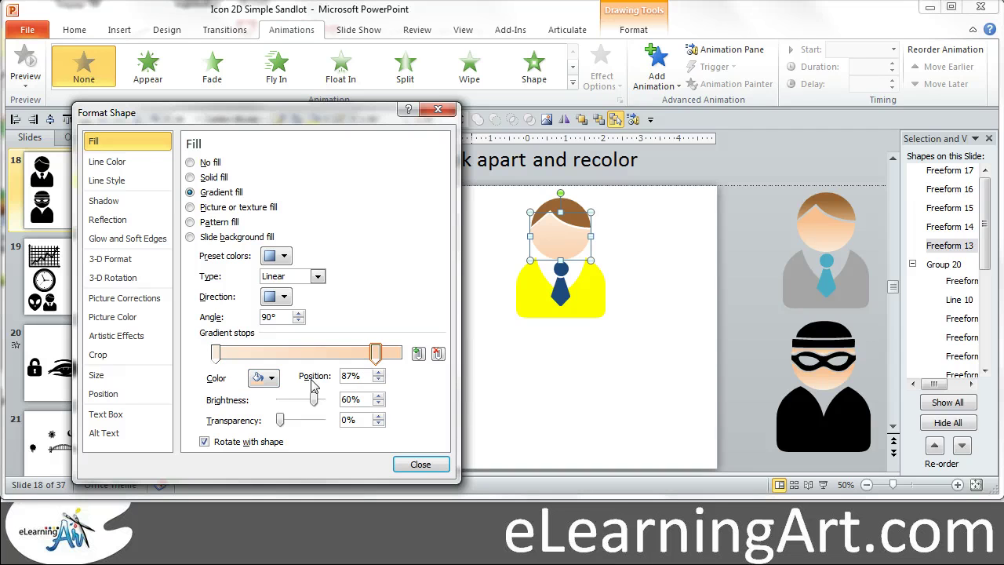
{"action": "left_click", "coordinate": [272, 378]}
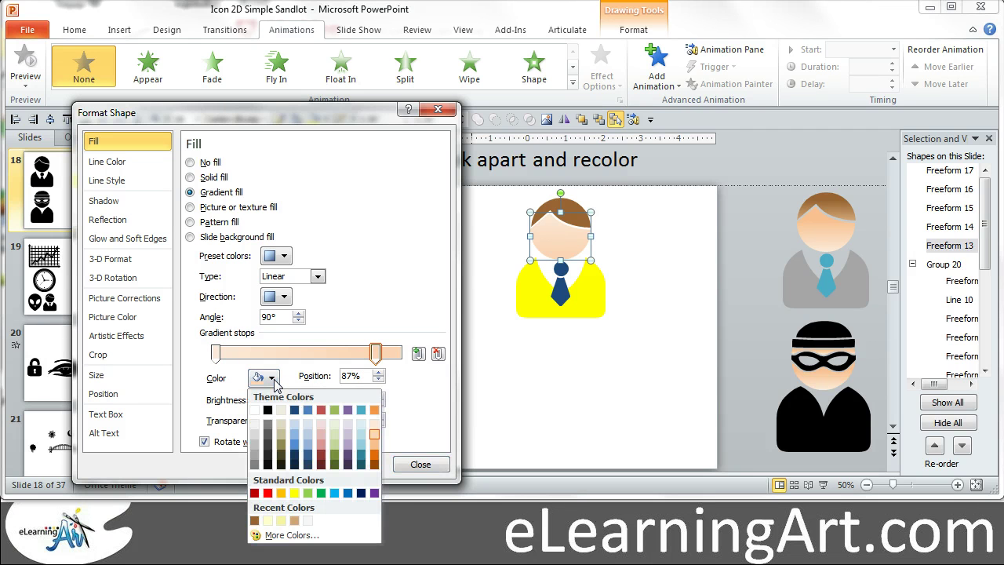
{"action": "left_click", "coordinate": [375, 450]}
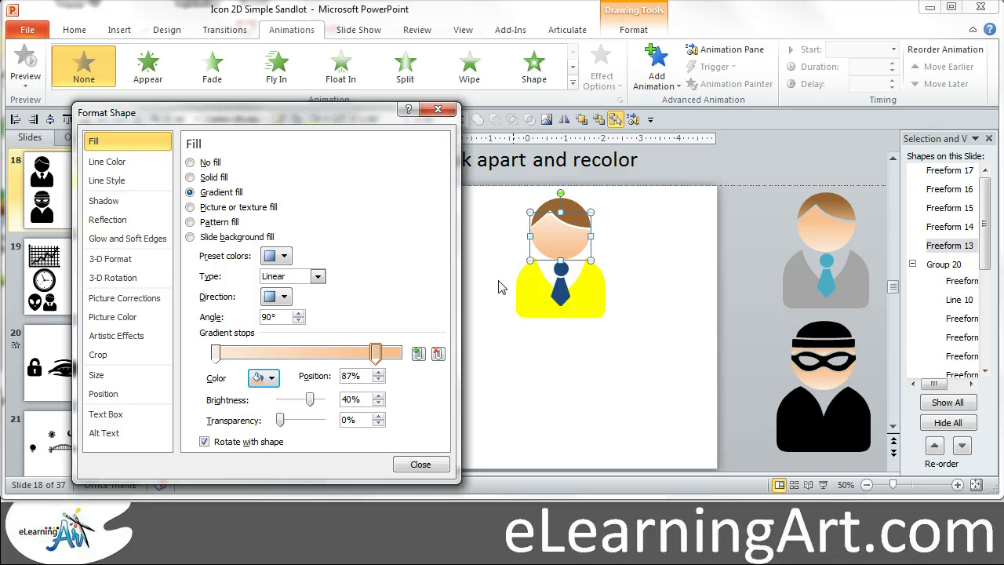
{"action": "mouse_move", "coordinate": [377, 360]}
{"action": "left_mouse_down"}
{"action": "mouse_move", "coordinate": [229, 358]}
{"action": "mouse_move", "coordinate": [383, 362]}
{"action": "left_mouse_up"}
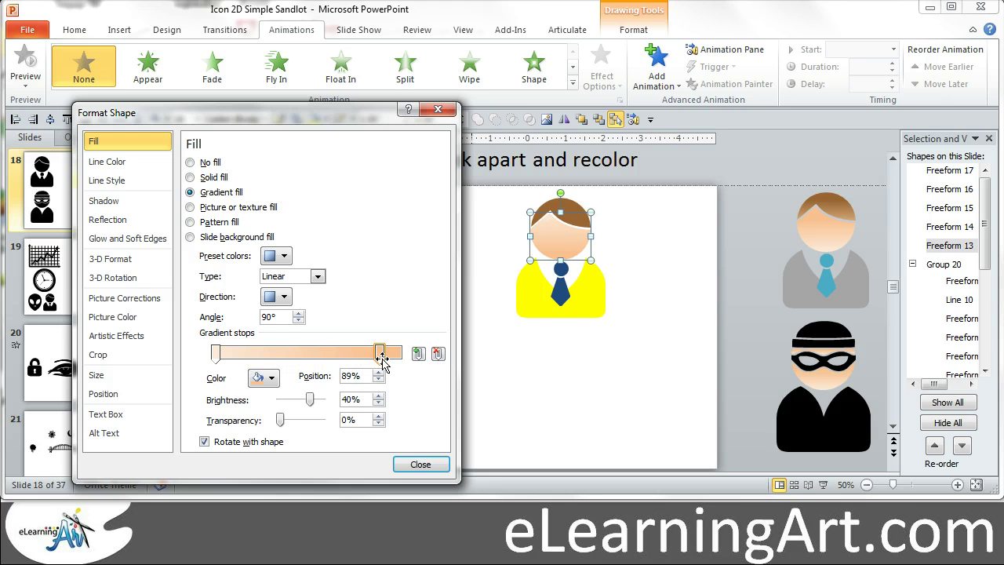
{"action": "left_click_drag", "start_coordinate": [217, 355], "coordinate": [250, 365]}
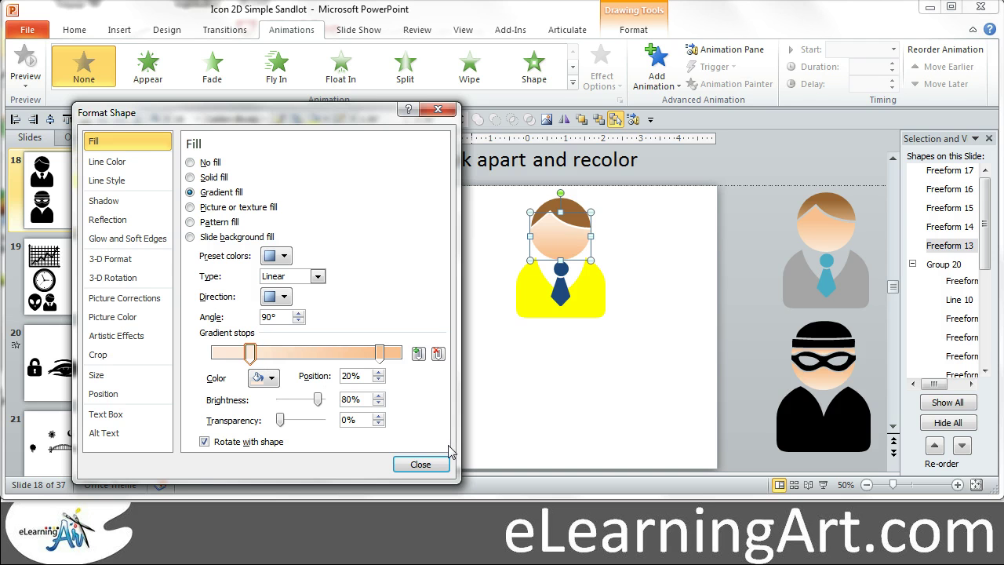
Give the hair a gradient fill with a brown 89% stop and a tan 20% stop.
{"action": "left_click", "coordinate": [569, 208]}
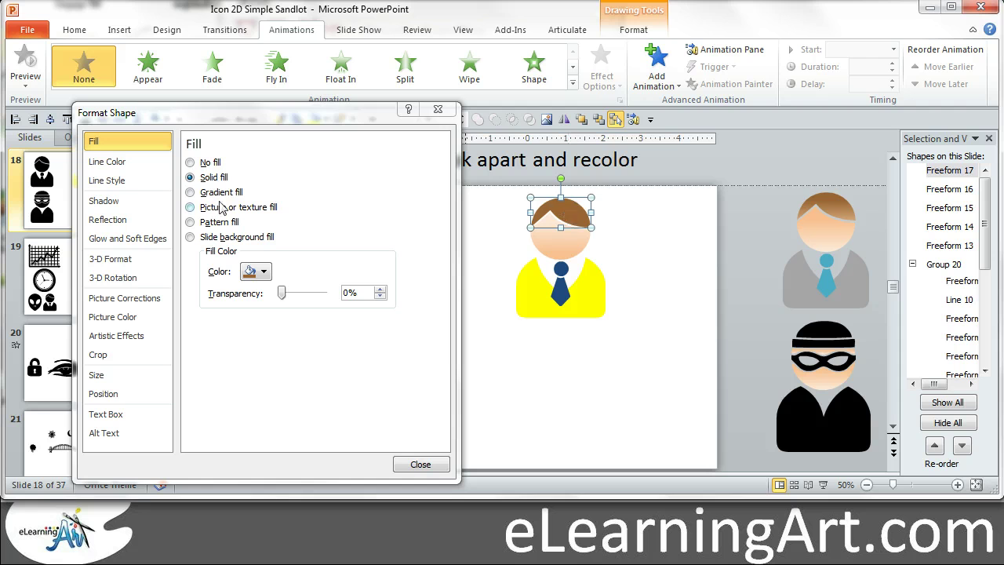
{"action": "left_click", "coordinate": [190, 193]}
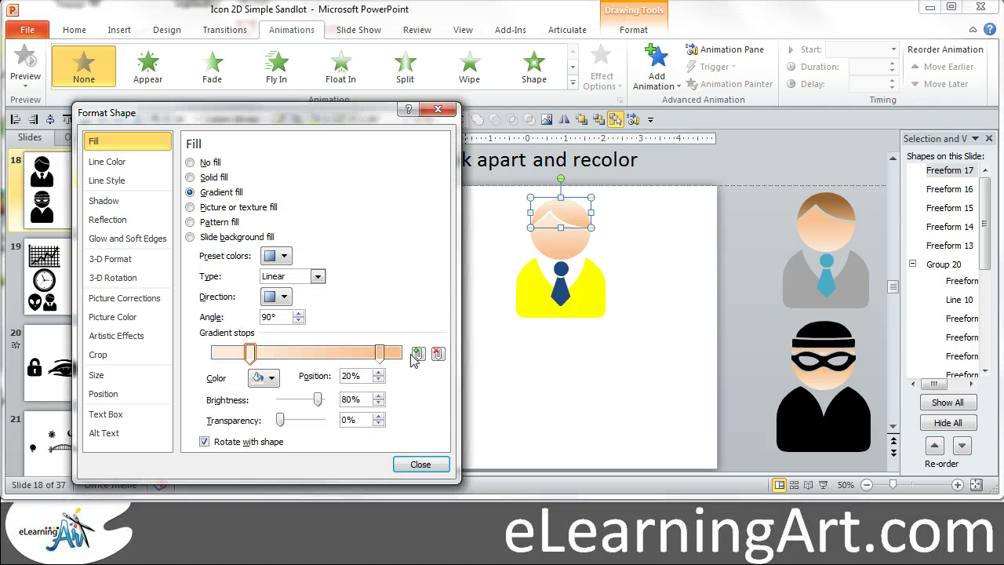
{"action": "left_click", "coordinate": [380, 353]}
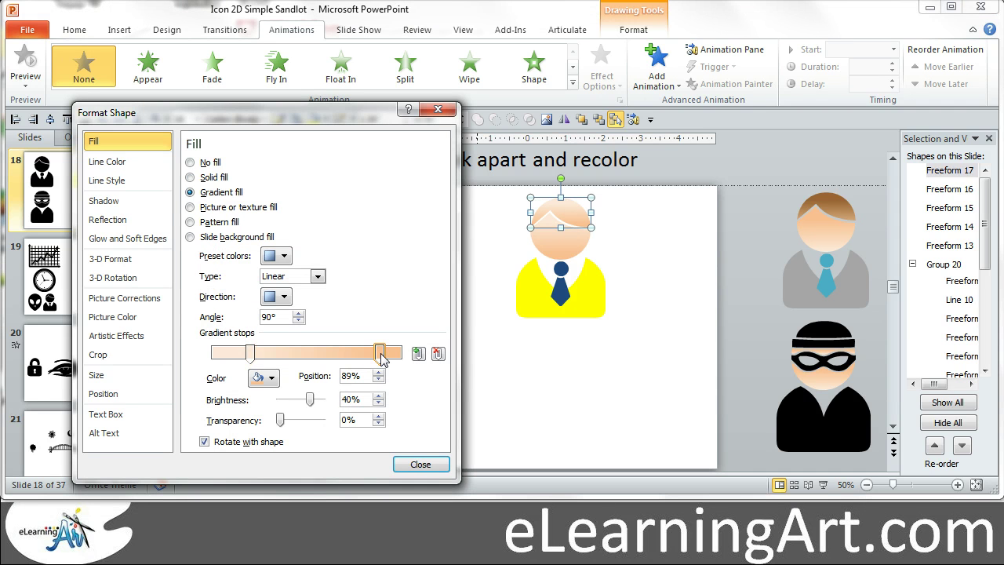
{"action": "left_click", "coordinate": [270, 378]}
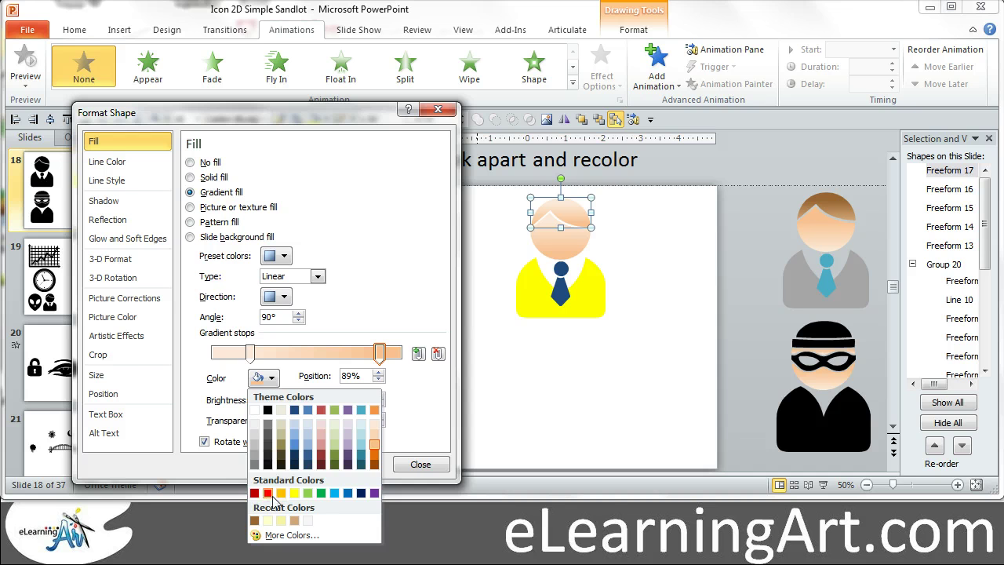
{"action": "left_click", "coordinate": [254, 521]}
{"action": "left_click", "coordinate": [249, 353]}
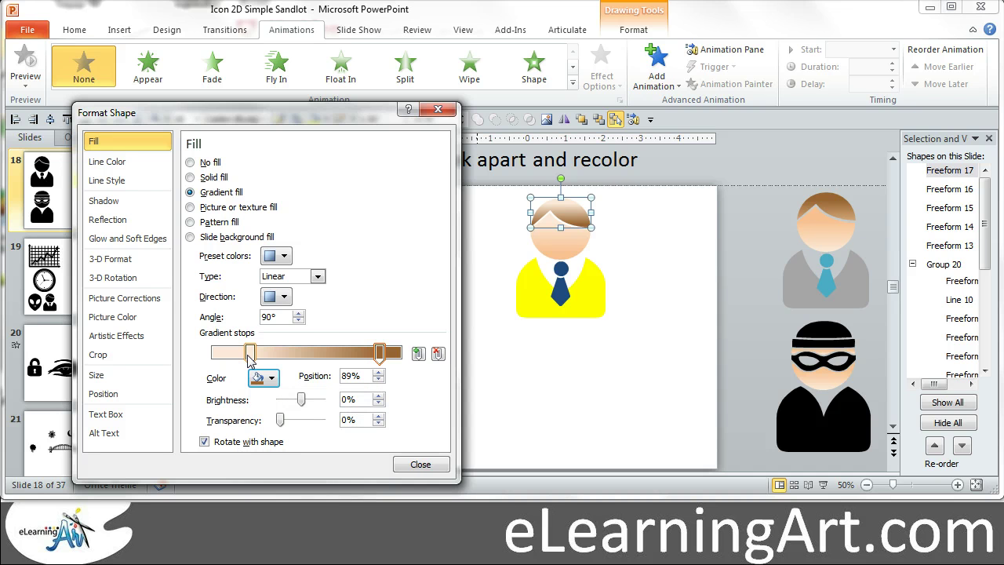
{"action": "left_click", "coordinate": [271, 378]}
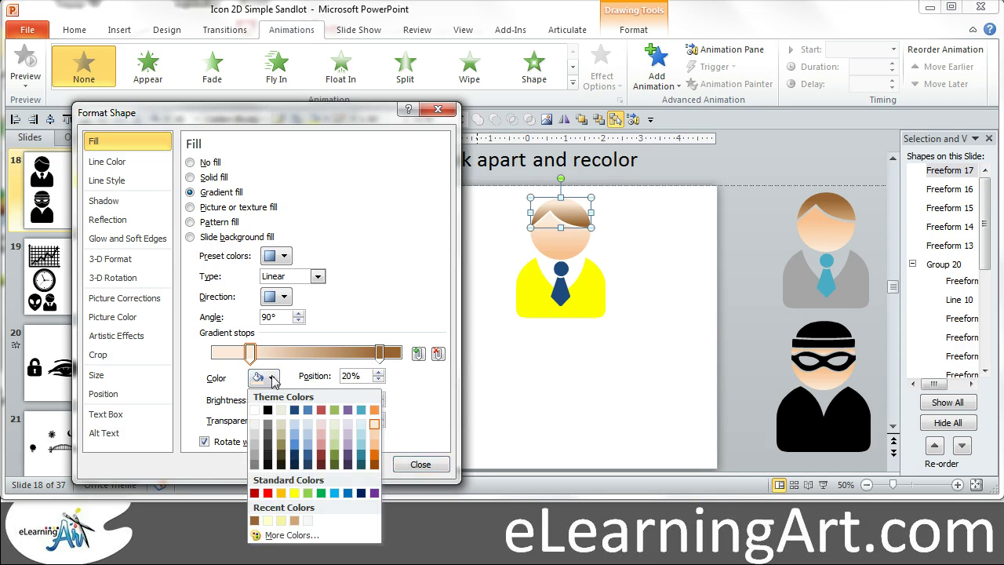
{"action": "left_click", "coordinate": [294, 520]}
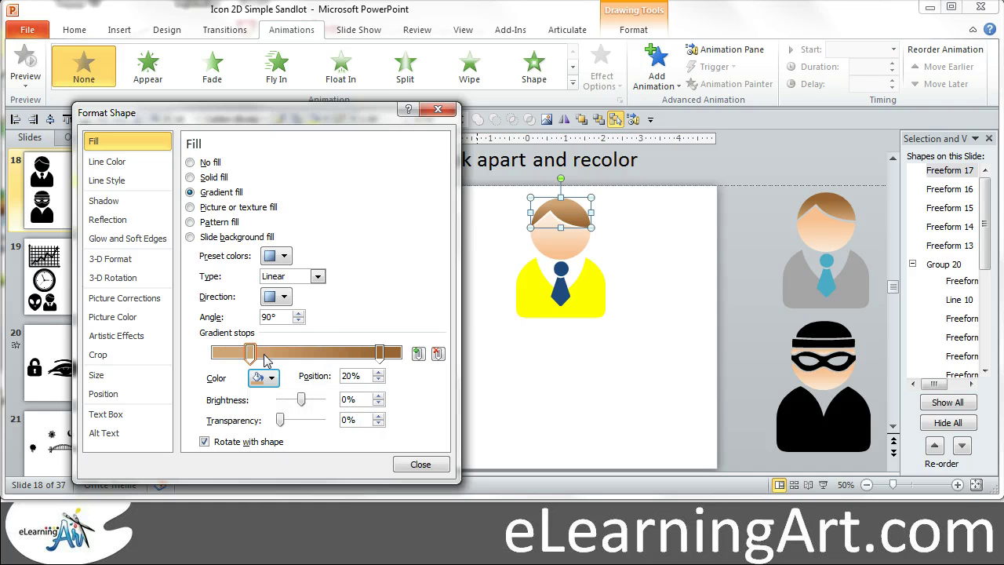
Reposition the hair gradient's tan and brown stops, then close Format Shape.
{"action": "left_click_drag", "start_coordinate": [250, 353], "coordinate": [297, 360]}
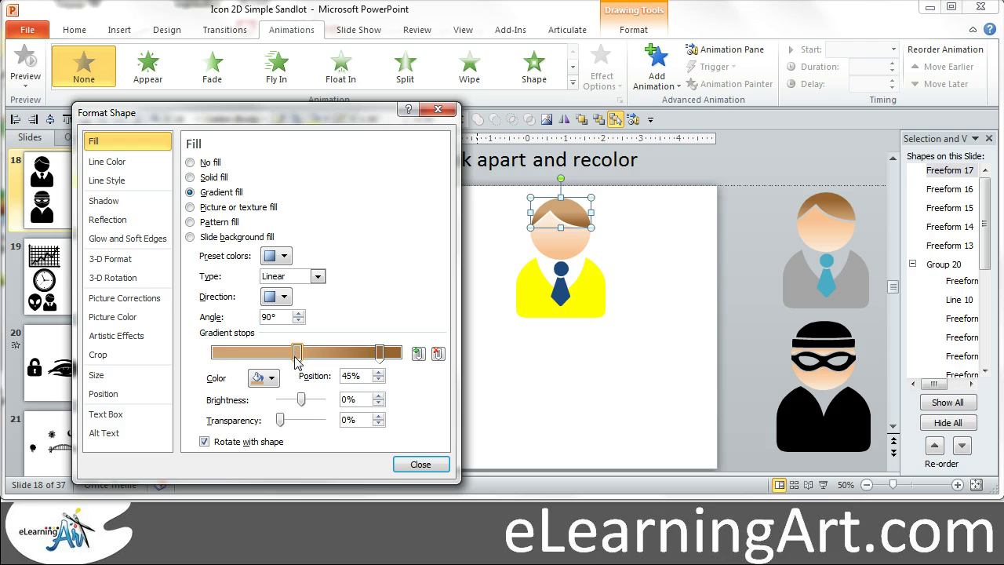
{"action": "mouse_move", "coordinate": [380, 354]}
{"action": "left_mouse_down"}
{"action": "mouse_move", "coordinate": [240, 357]}
{"action": "mouse_move", "coordinate": [397, 357]}
{"action": "mouse_move", "coordinate": [385, 358]}
{"action": "left_mouse_up"}
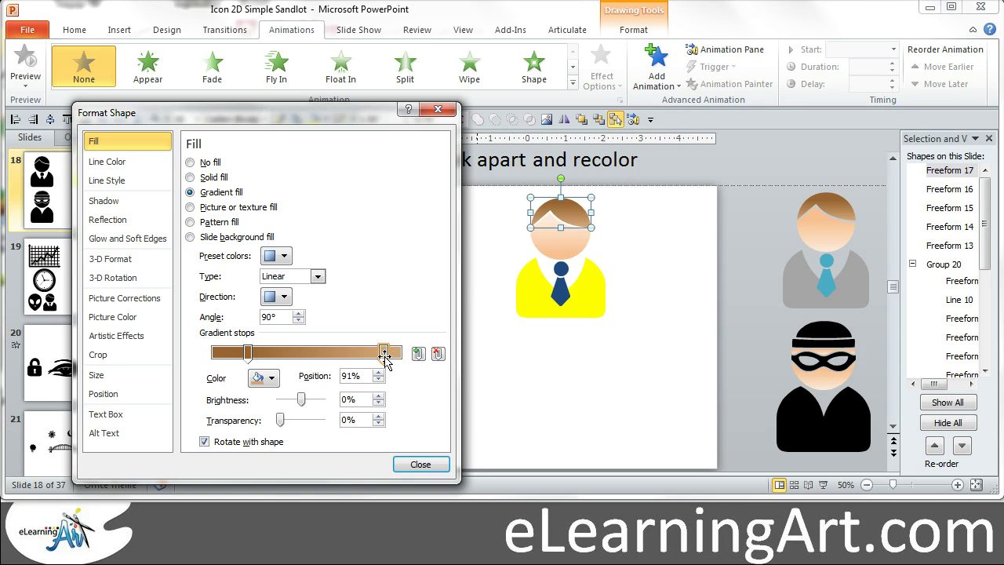
{"action": "left_click", "coordinate": [426, 464]}
{"action": "left_click", "coordinate": [617, 431]}
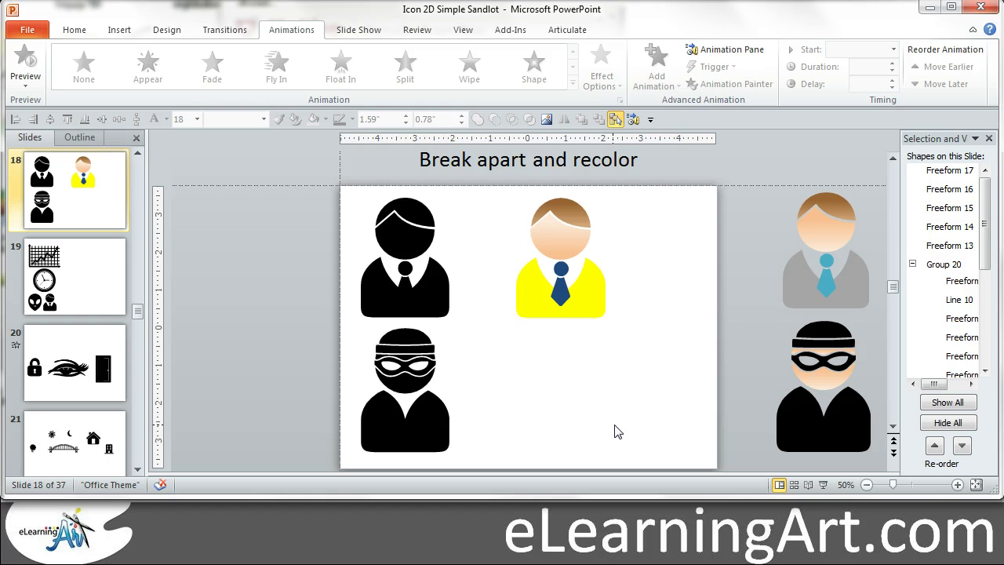
Paste a copy of the black thief icon and place it beneath the recoloured businessman.
{"action": "left_click", "coordinate": [410, 339]}
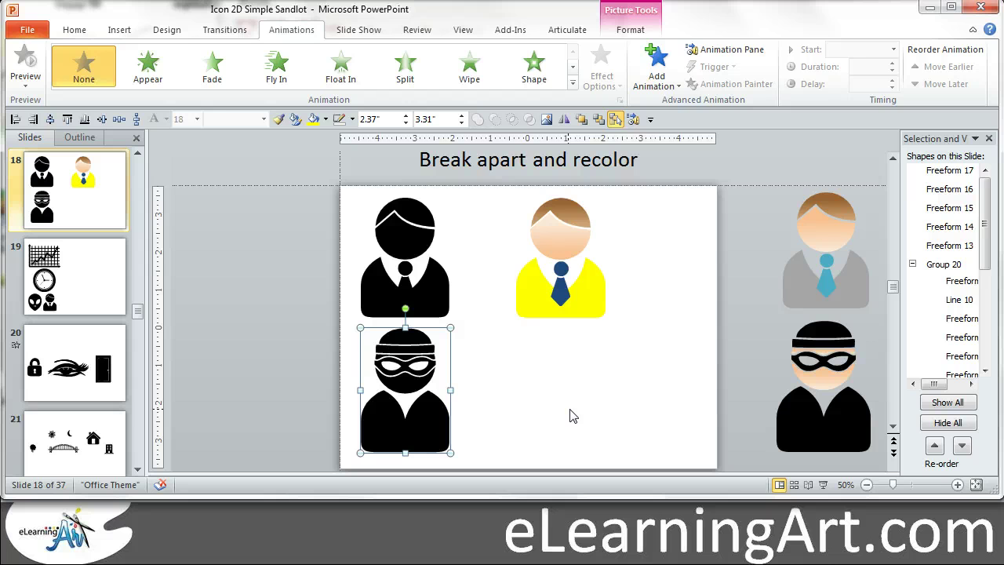
{"action": "key", "text": "ctrl+v"}
{"action": "left_click_drag", "start_coordinate": [440, 427], "coordinate": [594, 421]}
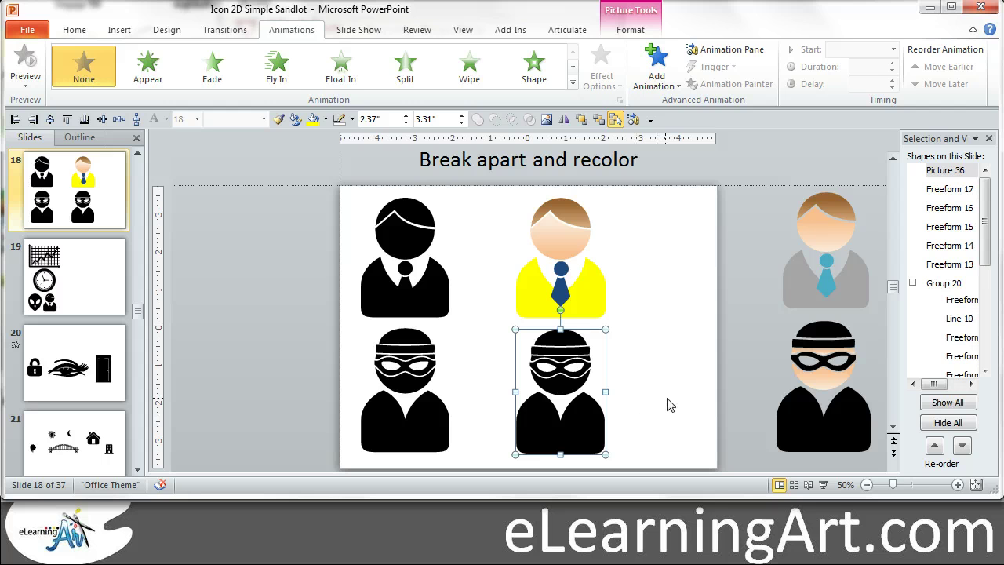
{"action": "left_click", "coordinate": [669, 405]}
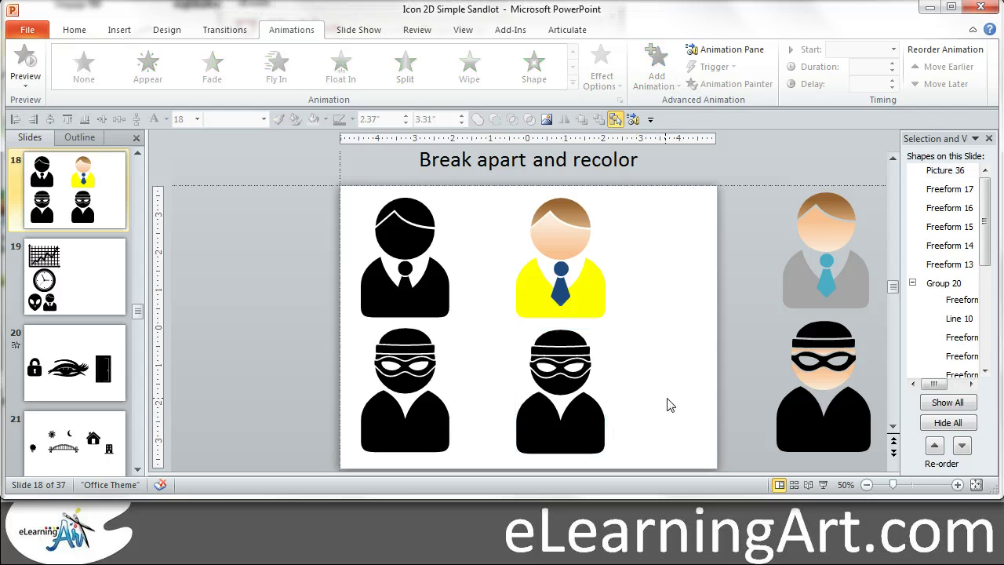
Ungroup the thief copy, convert it to drawing shapes, then ungroup it again.
{"action": "left_click", "coordinate": [582, 363]}
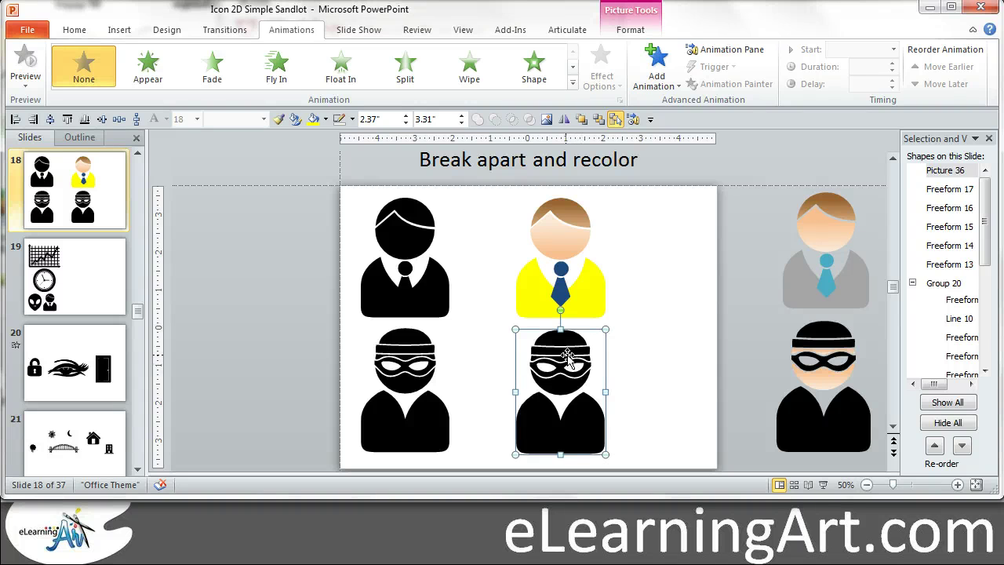
{"action": "right_click", "coordinate": [563, 364]}
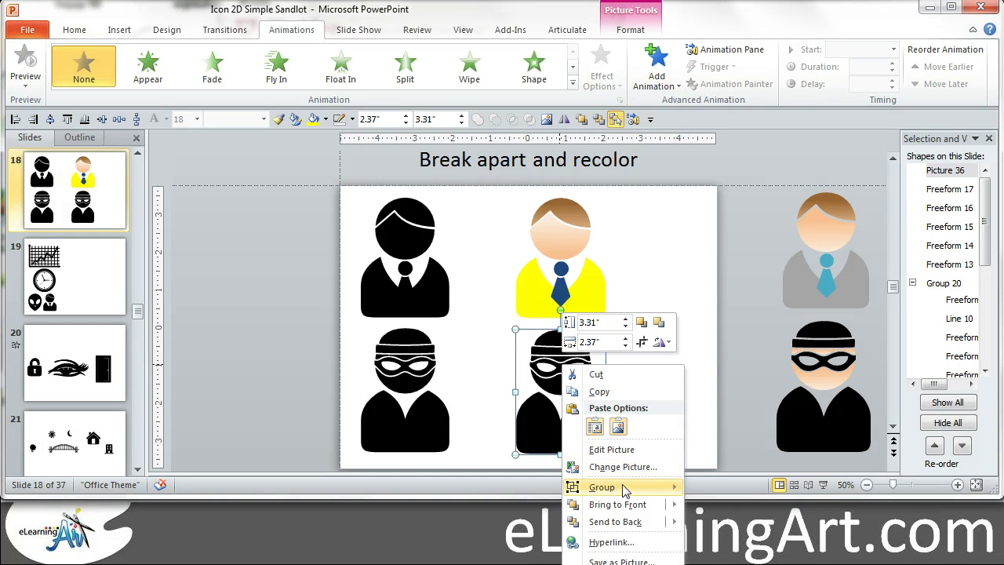
{"action": "mouse_move", "coordinate": [625, 490]}
{"action": "left_click", "coordinate": [725, 530]}
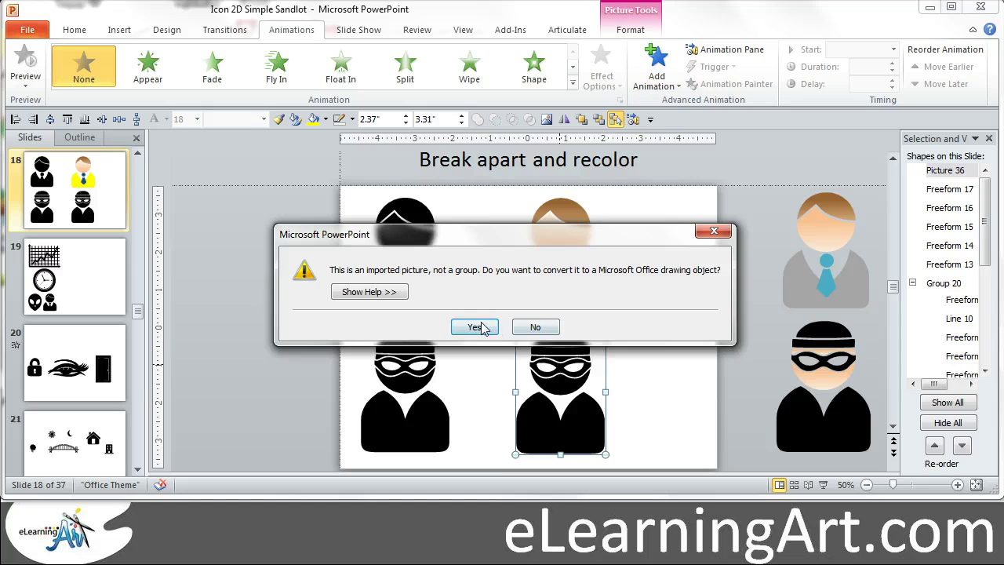
{"action": "left_click", "coordinate": [475, 328]}
{"action": "right_click", "coordinate": [558, 350]}
{"action": "mouse_move", "coordinate": [625, 436]}
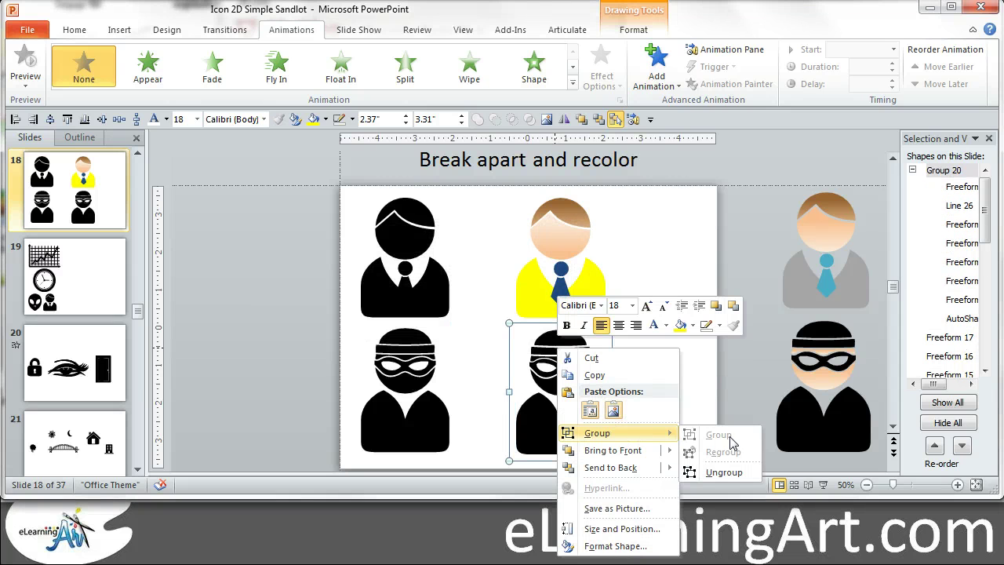
{"action": "left_click", "coordinate": [724, 472]}
{"action": "left_click", "coordinate": [678, 383]}
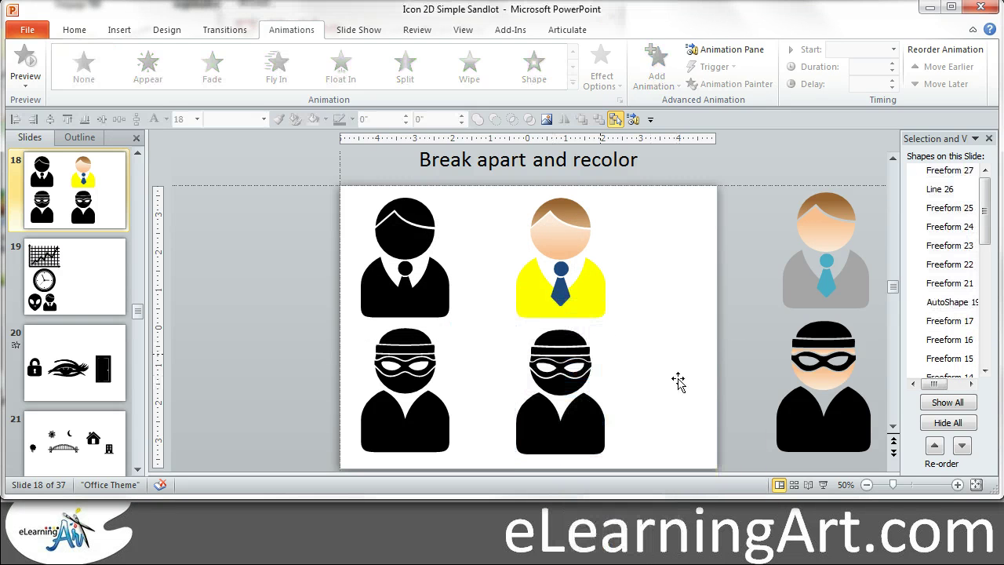
Delete the thief's leftover frame shape and apply the businessman's skin gradient to its face.
{"action": "left_click", "coordinate": [601, 355]}
{"action": "key", "text": "Delete"}
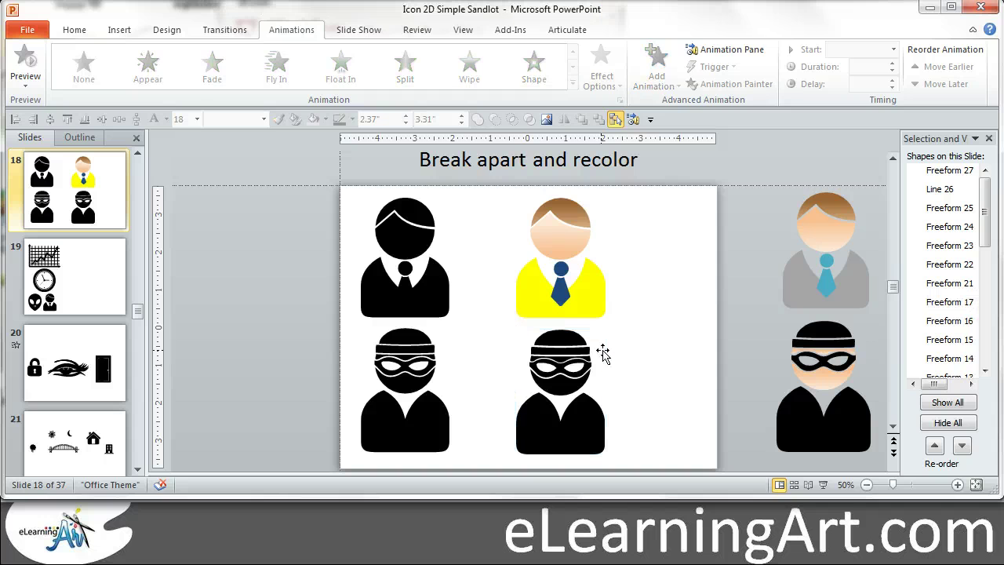
{"action": "left_click", "coordinate": [553, 234]}
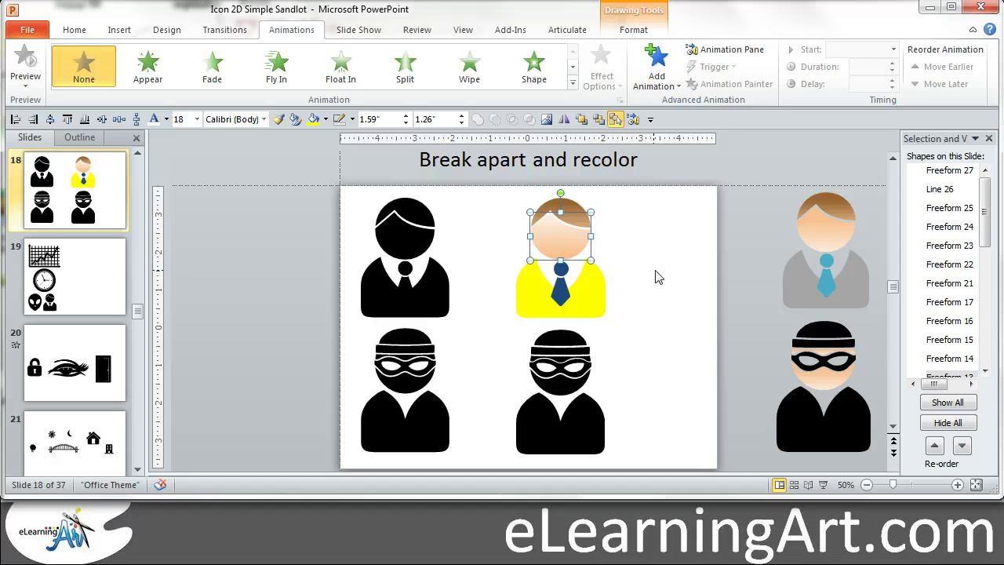
{"action": "left_click", "coordinate": [568, 386]}
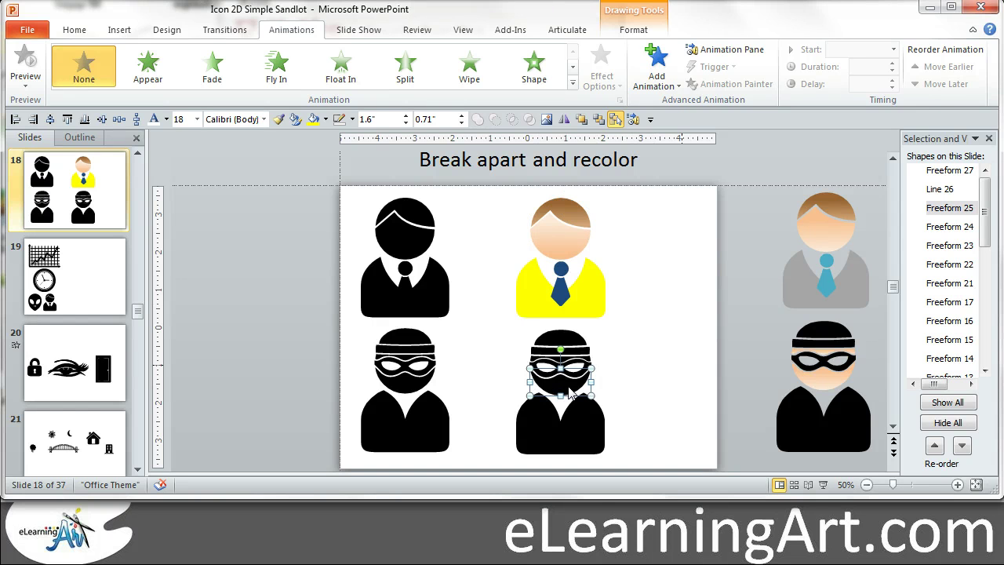
{"action": "key", "text": "ctrl+shift+v"}
{"action": "left_click", "coordinate": [685, 363]}
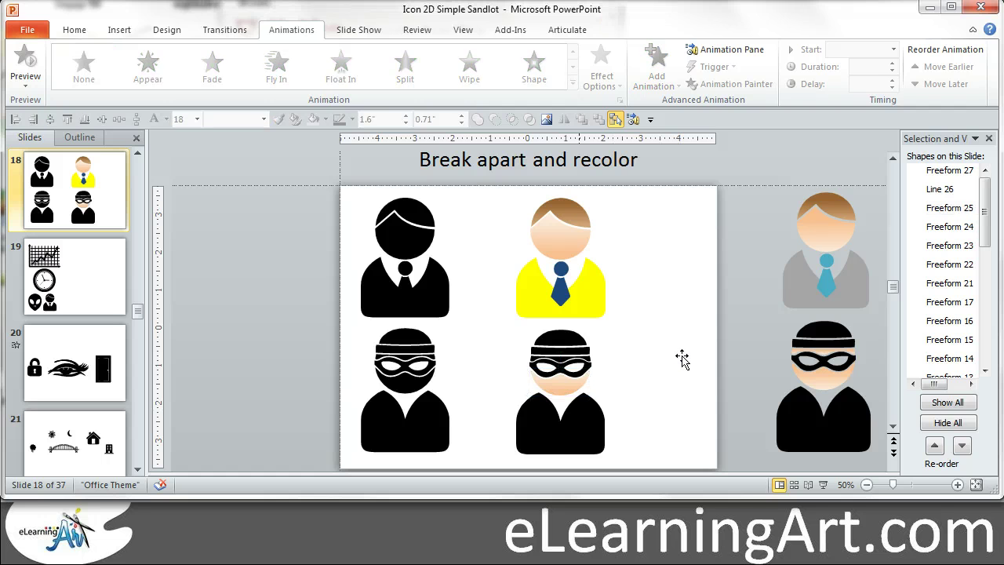
Give the thief's body the businessman's yellow fill.
{"action": "left_click", "coordinate": [563, 240]}
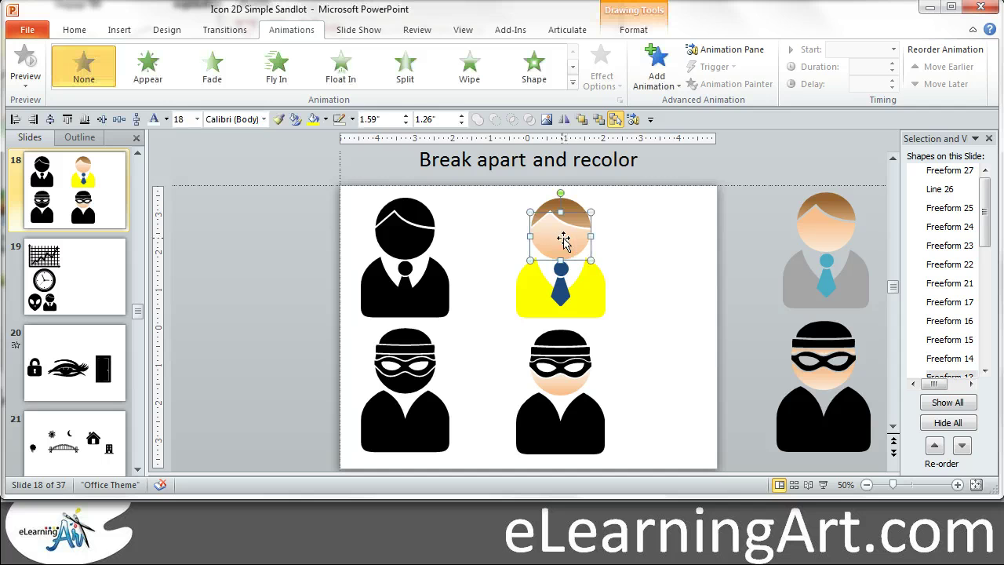
{"action": "left_click", "coordinate": [564, 361]}
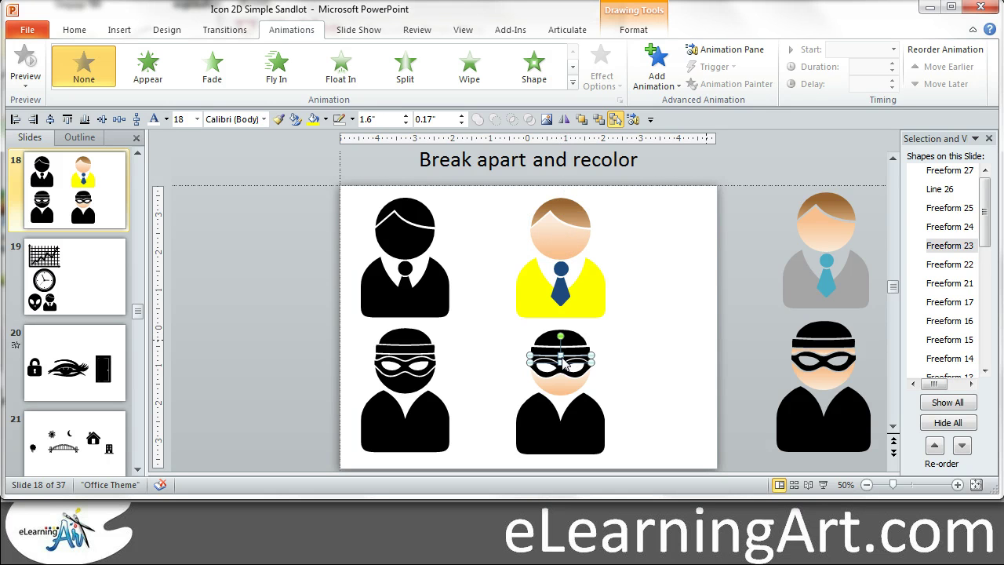
{"action": "left_click", "coordinate": [709, 346]}
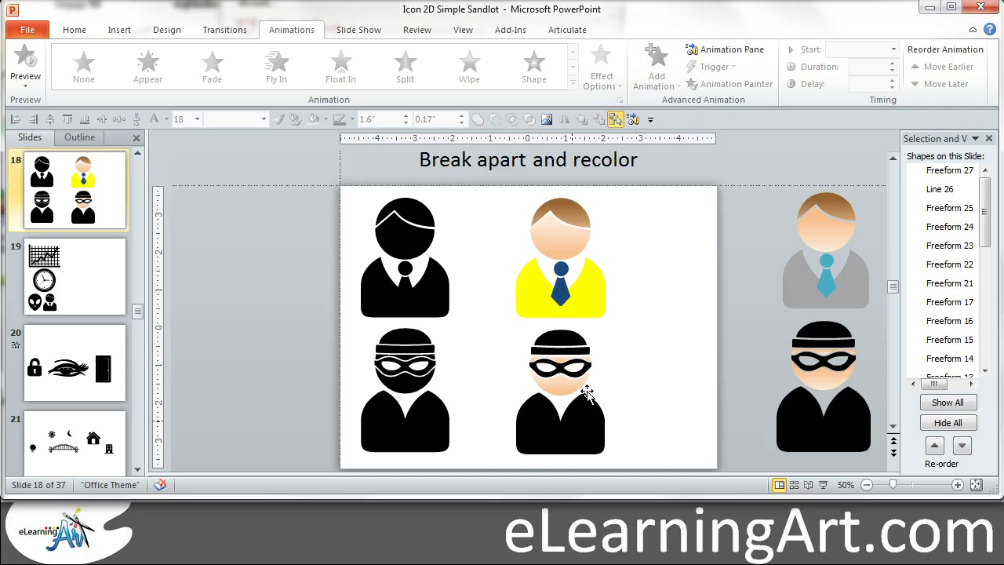
{"action": "left_click", "coordinate": [592, 306]}
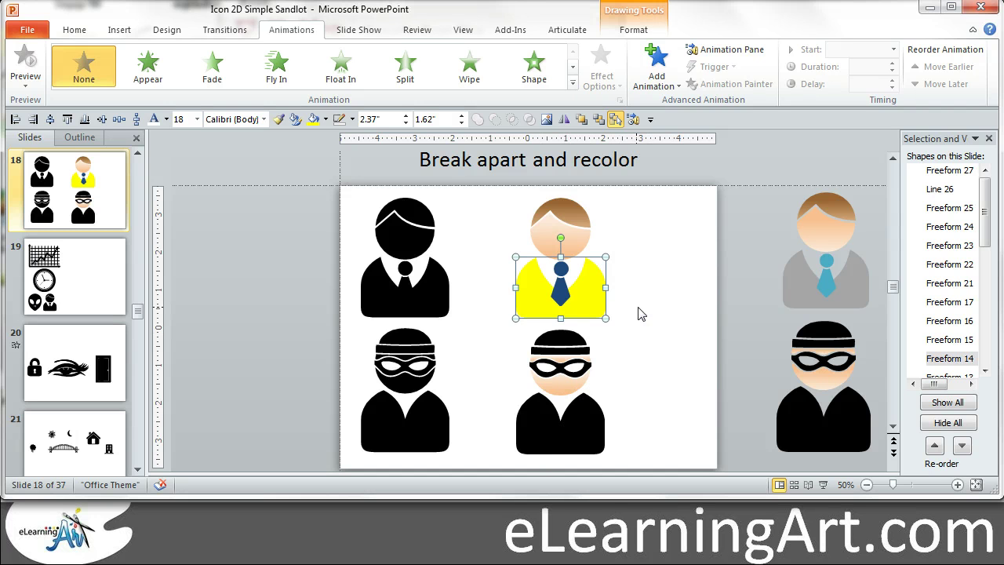
{"action": "left_click", "coordinate": [594, 416]}
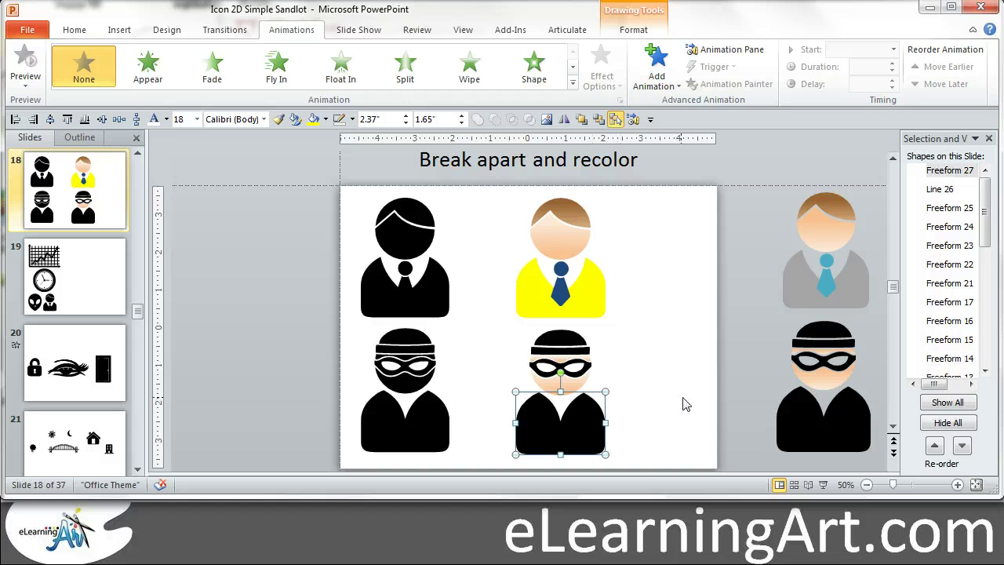
{"action": "key", "text": "F4"}
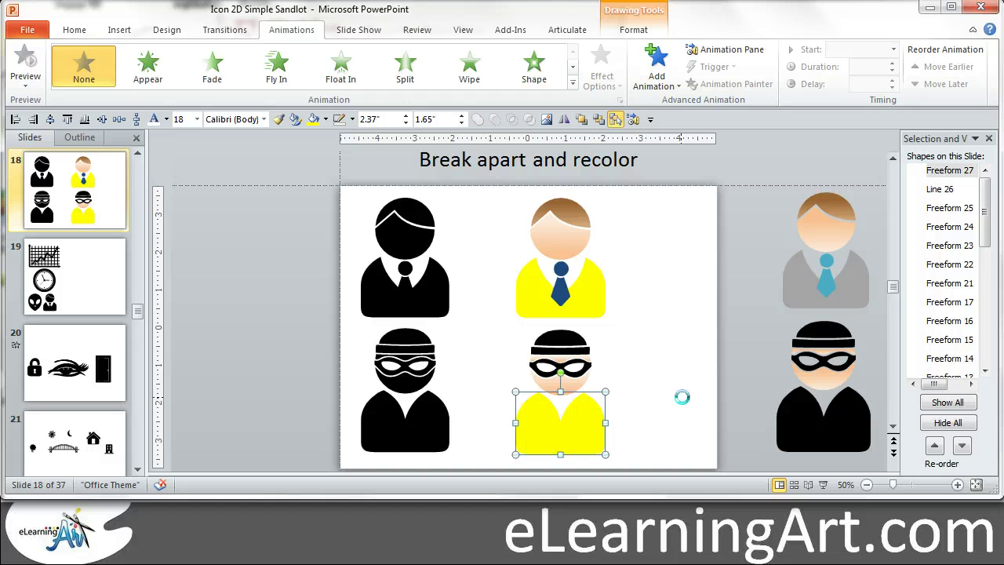
{"action": "left_click", "coordinate": [693, 339]}
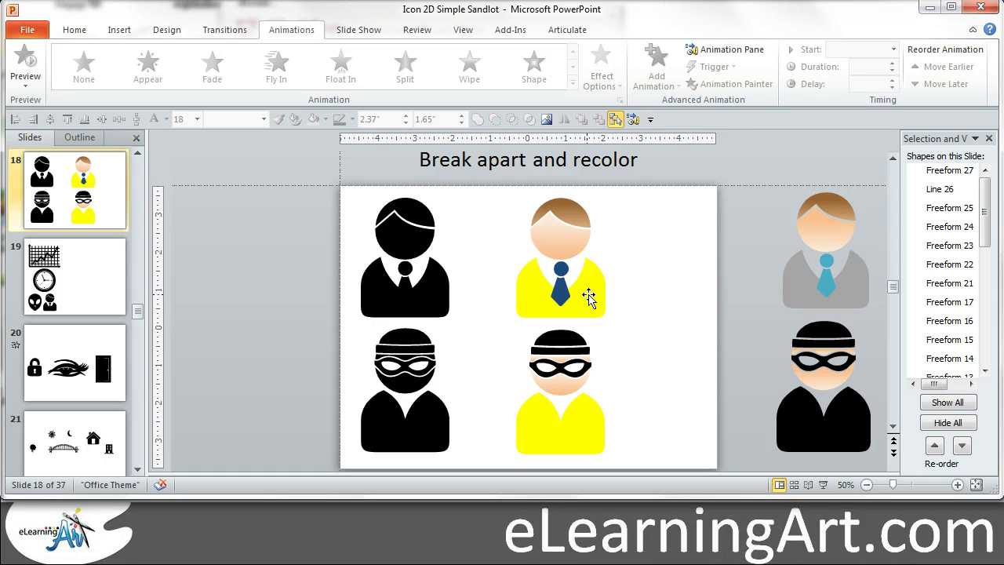
{"action": "left_click_drag", "start_coordinate": [650, 335], "coordinate": [471, 184]}
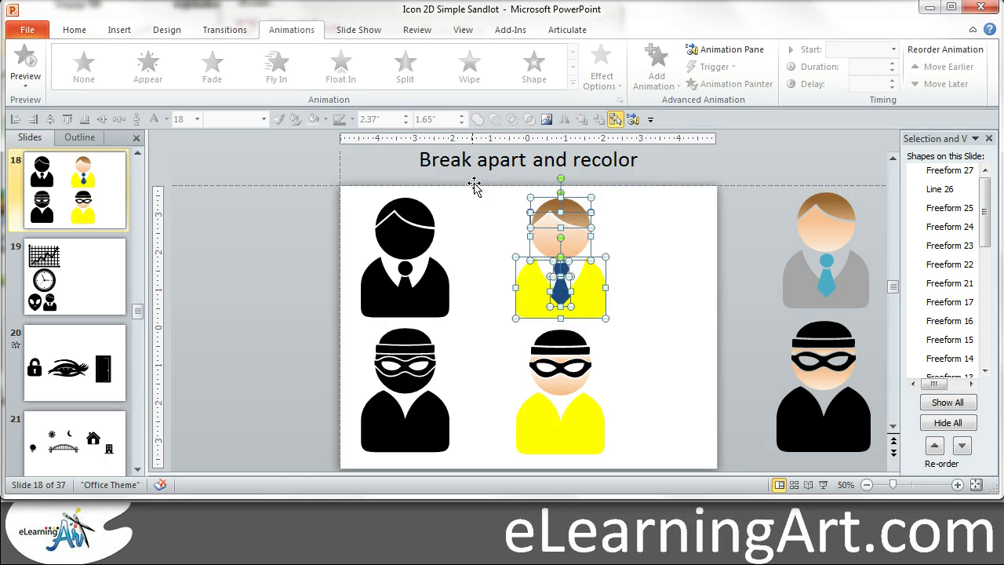
{"action": "right_click", "coordinate": [546, 240]}
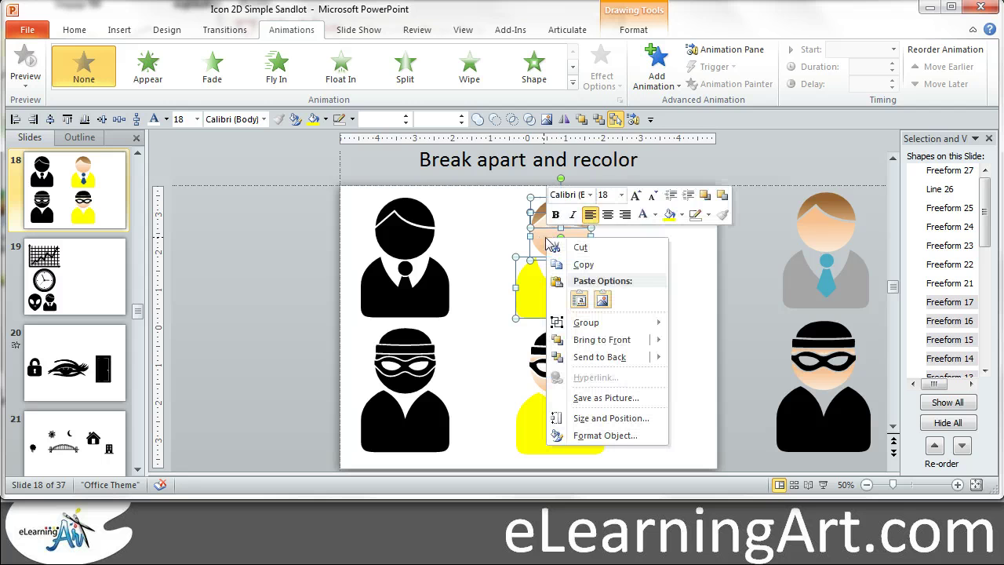
{"action": "left_click", "coordinate": [604, 398]}
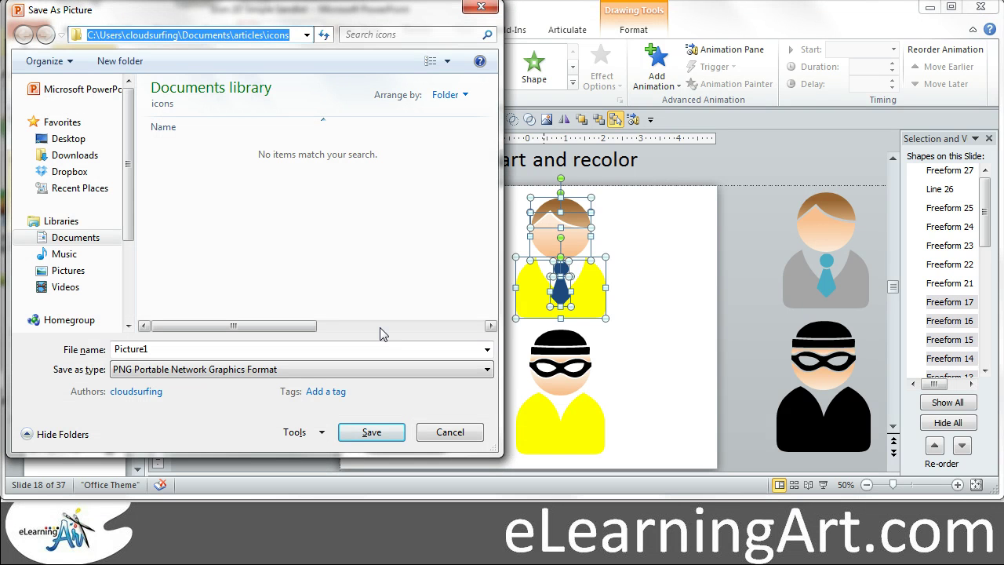
{"action": "left_click", "coordinate": [488, 371]}
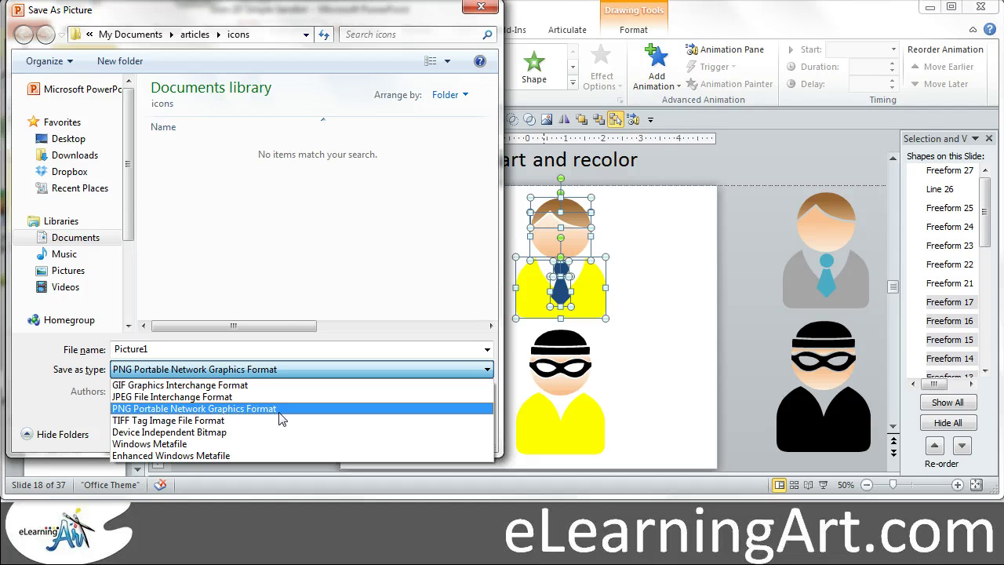
{"action": "left_click", "coordinate": [360, 14]}
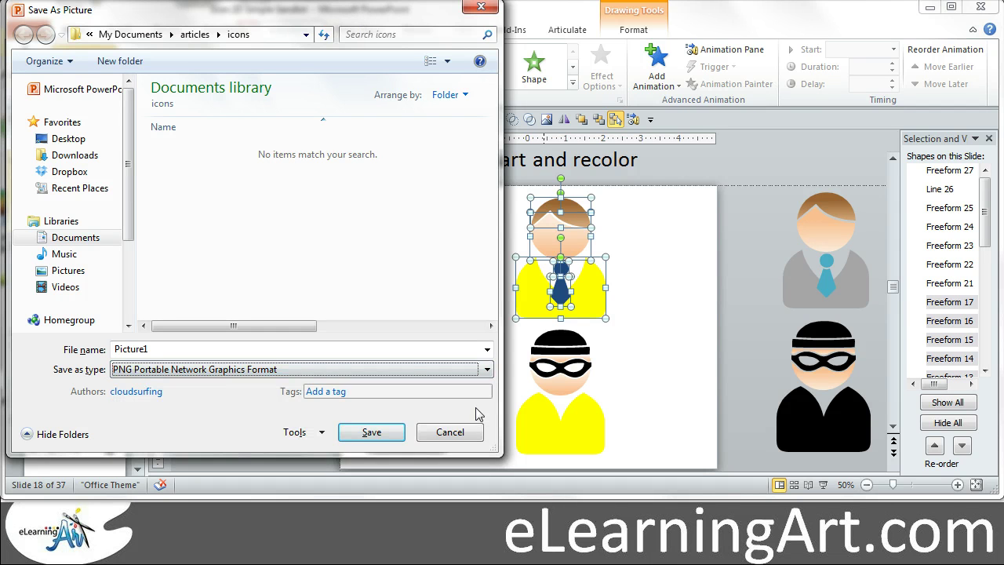
{"action": "left_click", "coordinate": [461, 433]}
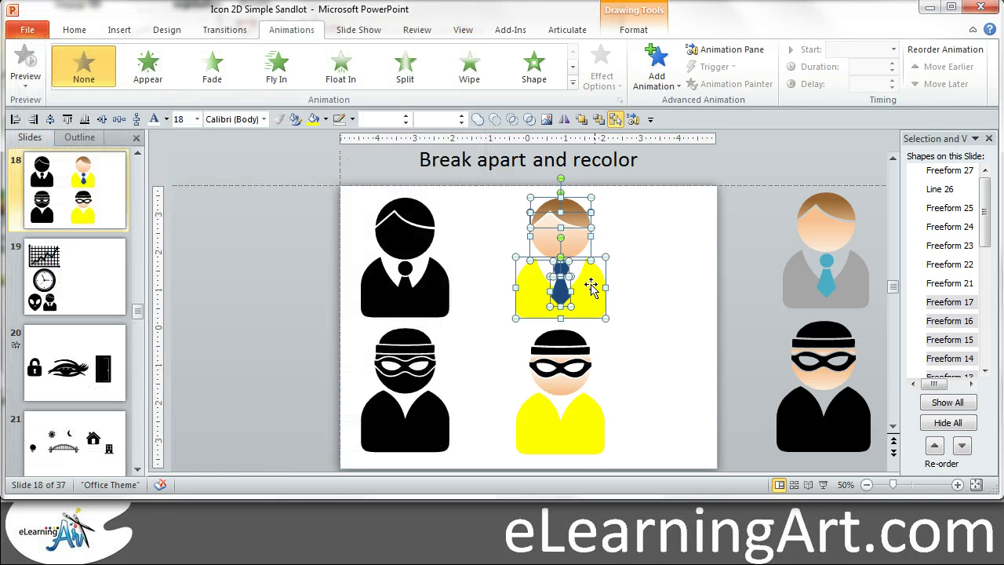
Copy the businessman's pieces, paste them as a Picture, and move it to the upper right.
{"action": "right_click", "coordinate": [590, 285]}
{"action": "left_click", "coordinate": [646, 311]}
{"action": "right_click", "coordinate": [656, 274]}
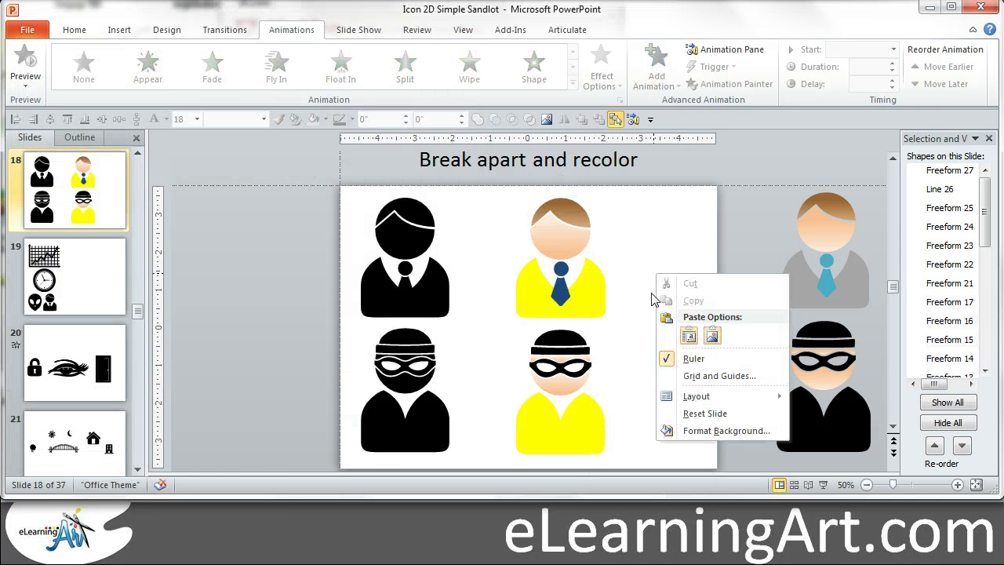
{"action": "left_click", "coordinate": [713, 336]}
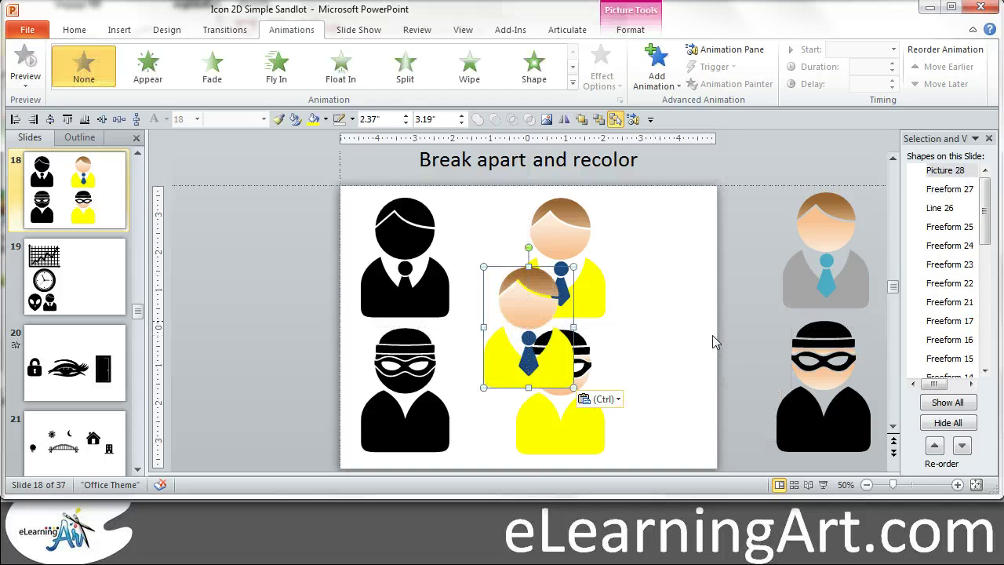
{"action": "left_click_drag", "start_coordinate": [514, 314], "coordinate": [661, 244]}
{"action": "left_click", "coordinate": [659, 343]}
Tab through the original businessman's hair, body and tie, then reselect the pasted picture.
{"action": "left_click", "coordinate": [661, 244]}
{"action": "key", "text": "Tab"}
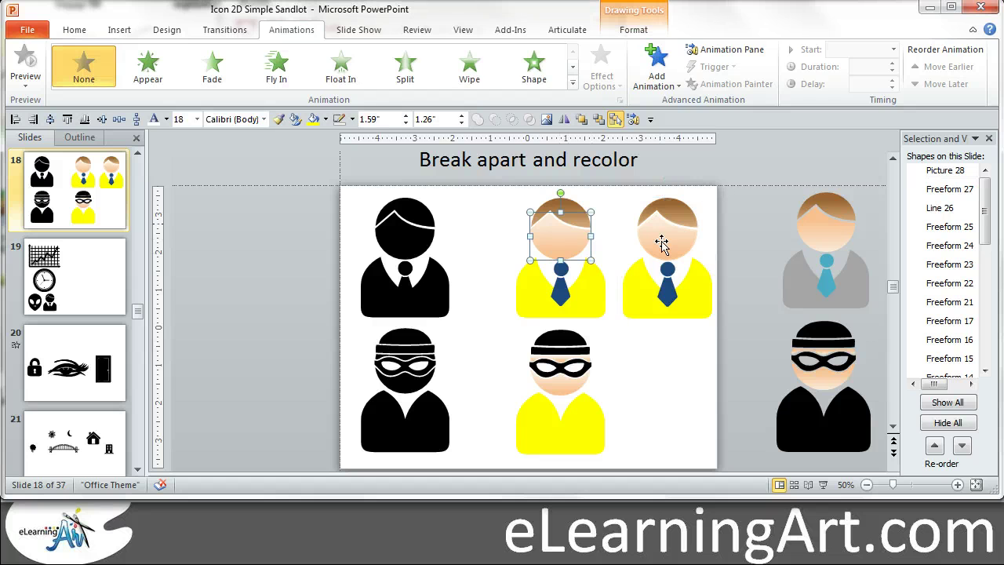
{"action": "key", "text": "Tab"}
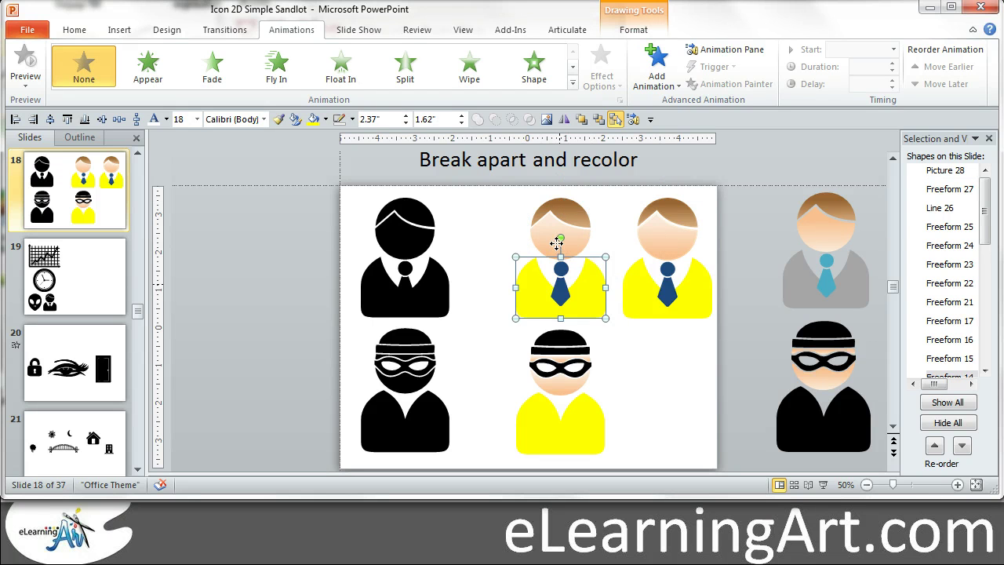
{"action": "key", "text": "Tab"}
{"action": "left_click", "coordinate": [663, 244]}
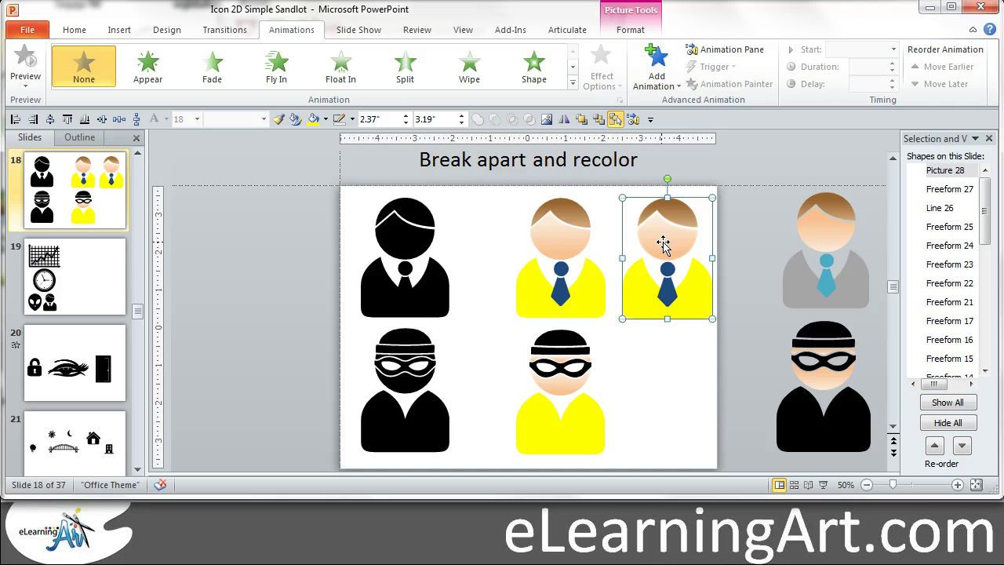